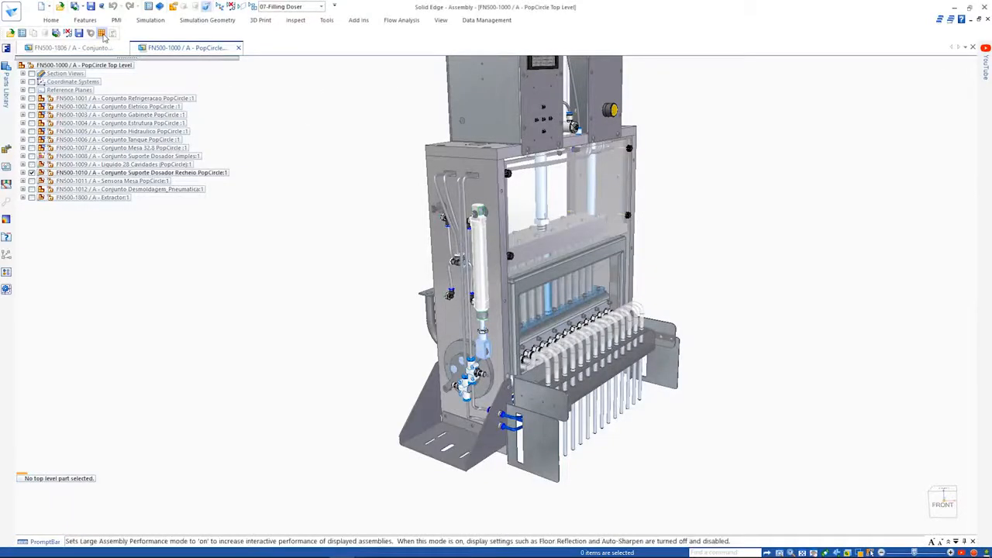
# Turn on text labels for the suggested commands, and switch them back to icons only.
pyautogui.rightClick(103, 37)
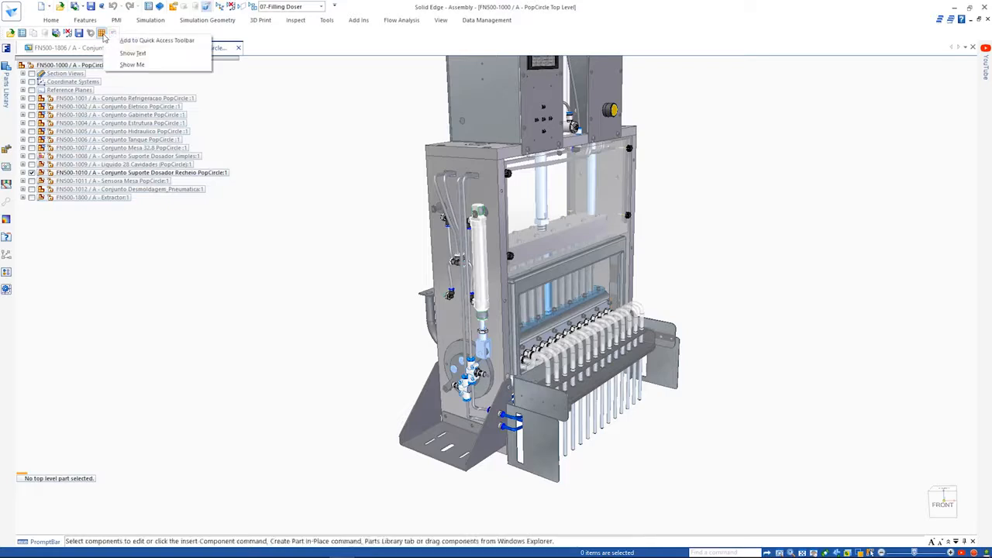
pyautogui.click(124, 53)
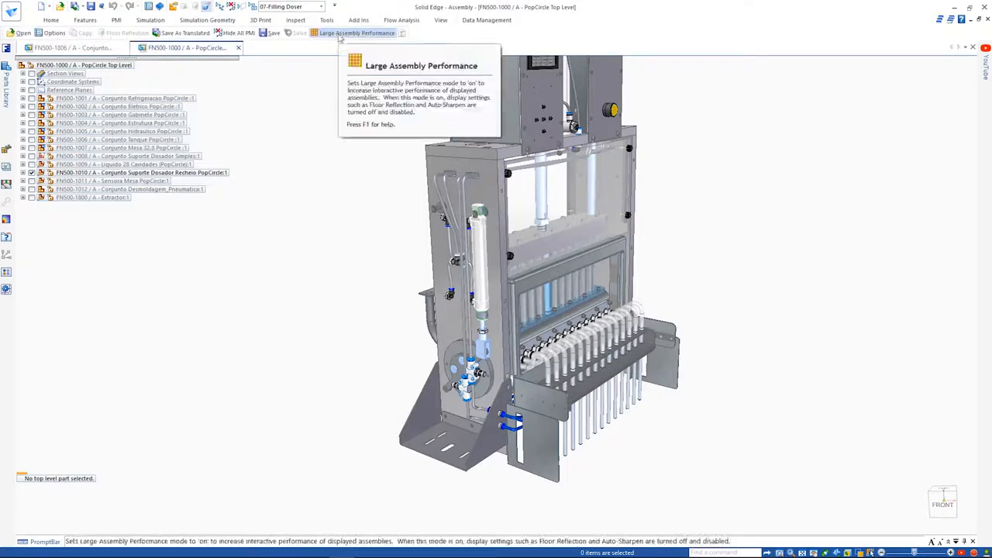
pyautogui.click(356, 53)
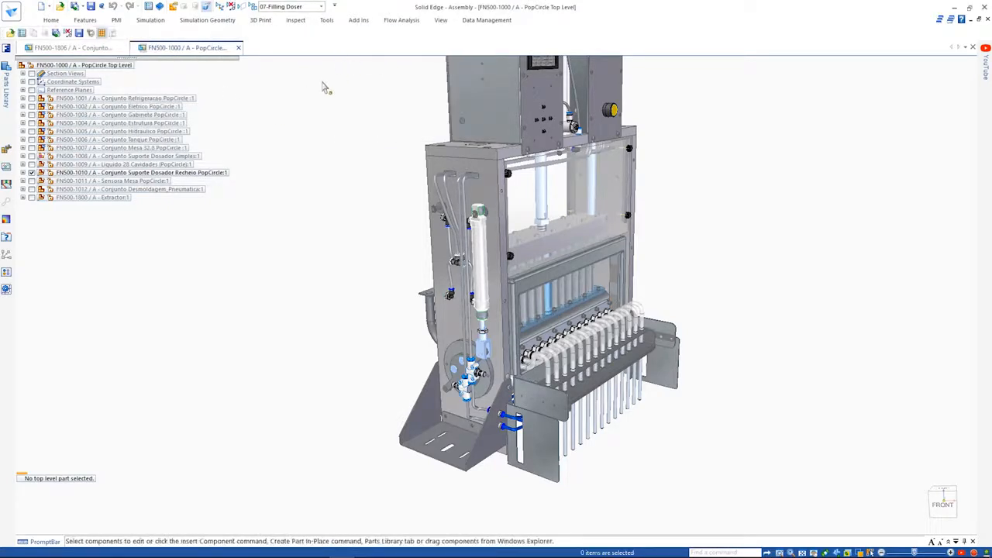
# Select the FN500-1561 Dosador Recheio 28Cav subassembly in the top-level model and open it in its own window.
pyautogui.rightClick(469, 159)
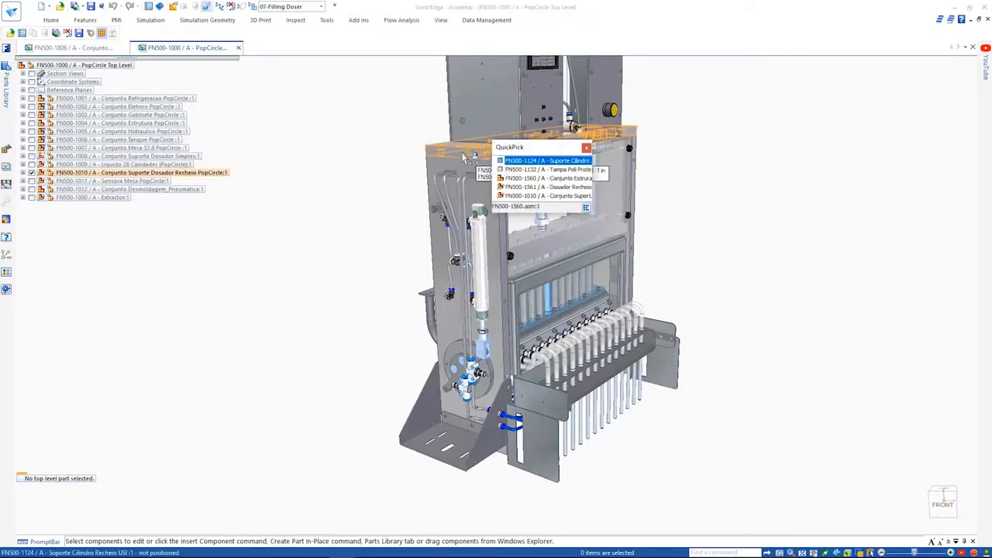
pyautogui.click(530, 188)
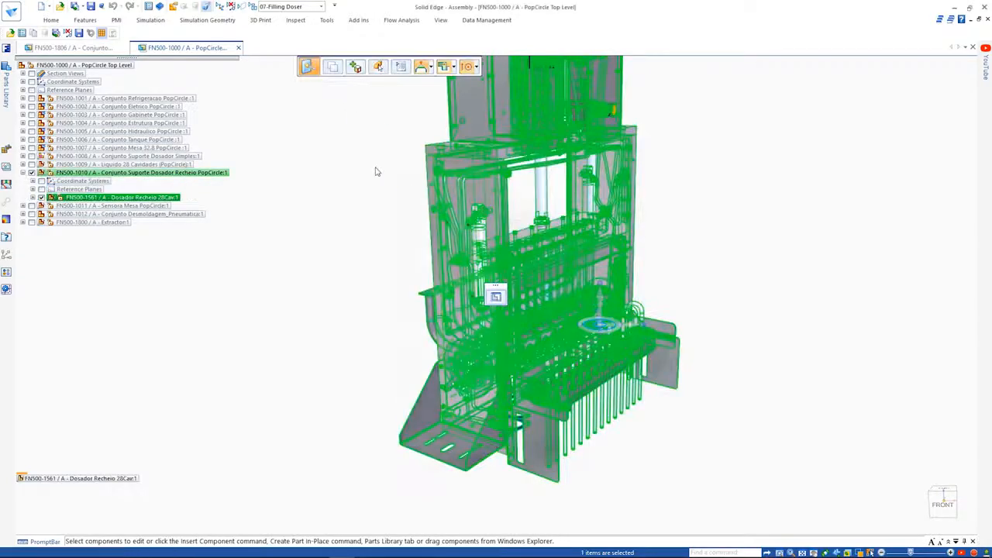
pyautogui.rightClick(375, 165)
pyautogui.click(409, 344)
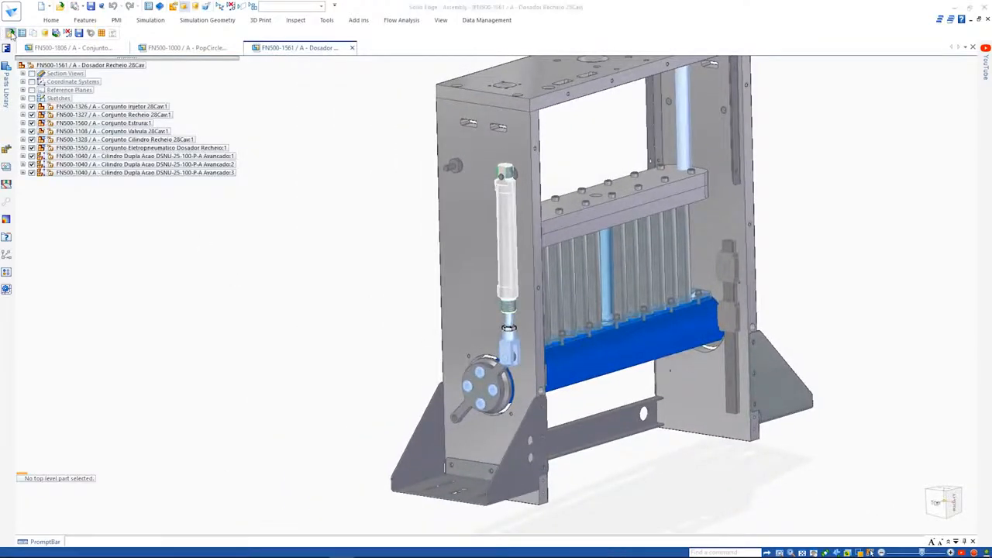
# Import the Parasolid file FN500-1040.x_t with Create Internal Components enabled, using the Presentation ISO Assembly template.
pyautogui.click(11, 34)
pyautogui.doubleClick(306, 130)
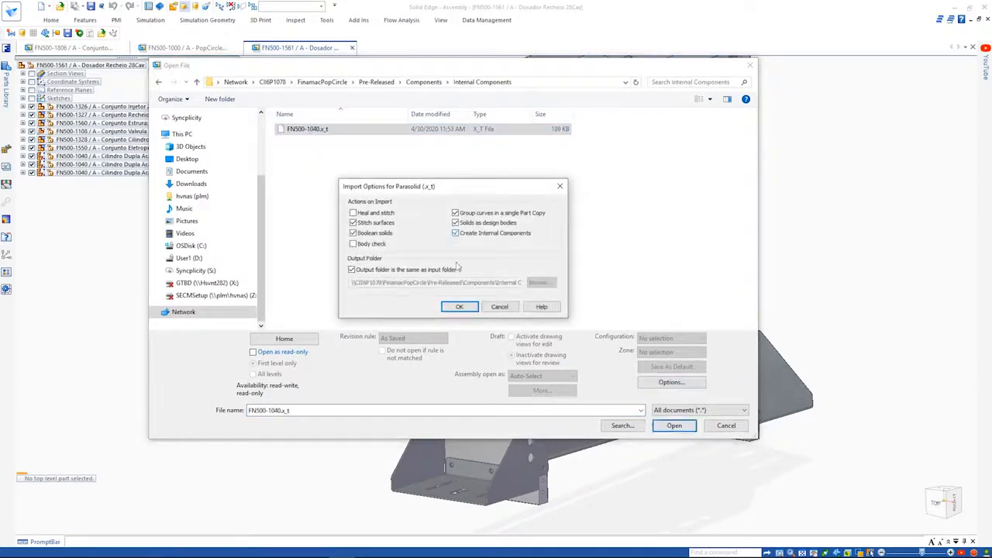
pyautogui.click(460, 307)
pyautogui.click(672, 428)
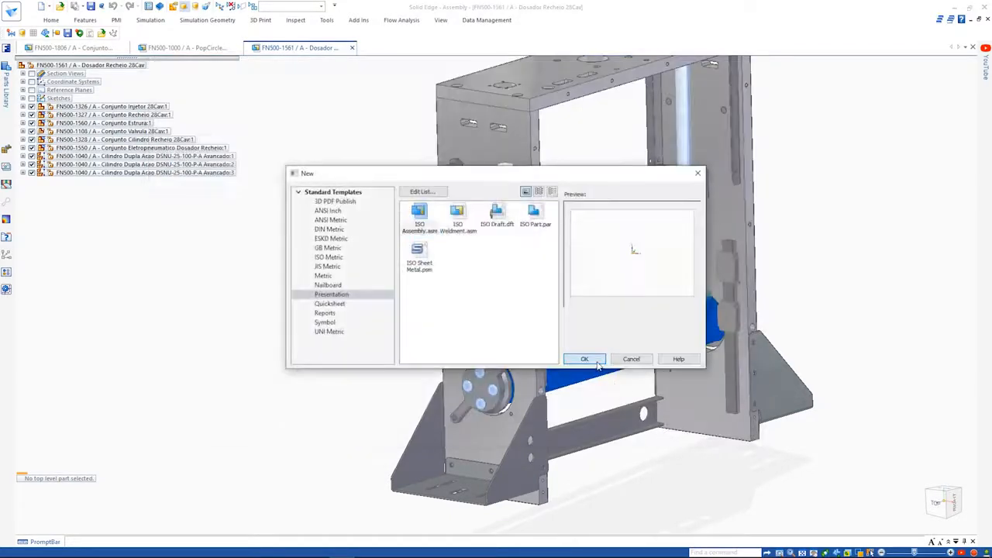
pyautogui.moveTo(608, 389); pyautogui.dragTo(812, 450, button='middle')
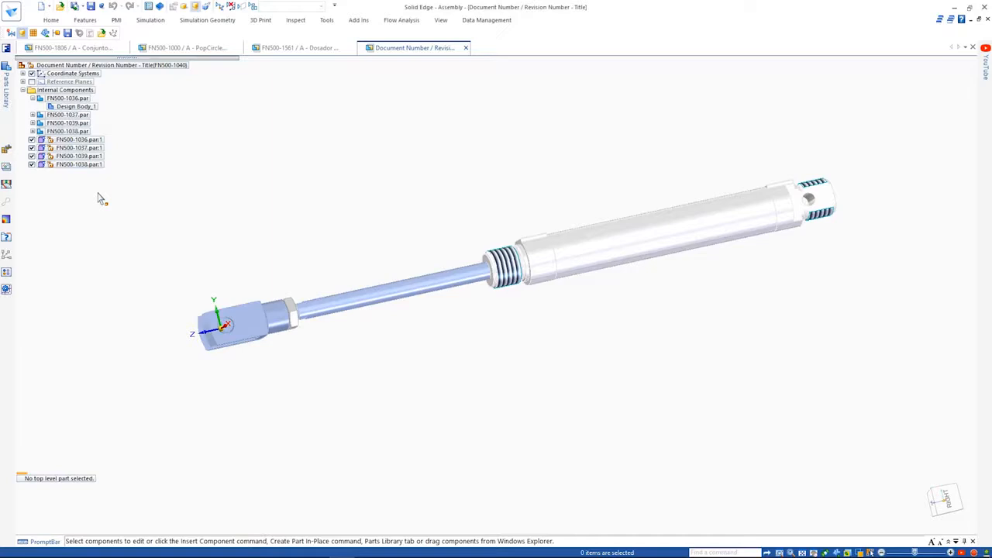
# Apply the Relationship Assistant's detected relationships to all four imported cylinder parts, and try moving the rod end.
pyautogui.click(51, 21)
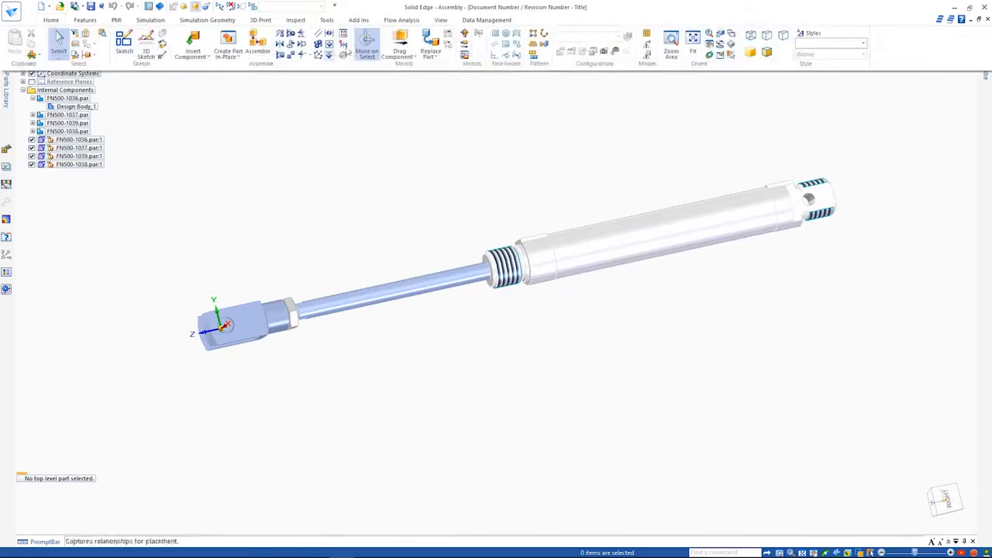
pyautogui.click(343, 55)
pyautogui.moveTo(147, 99); pyautogui.dragTo(859, 446)
pyautogui.rightClick(856, 441)
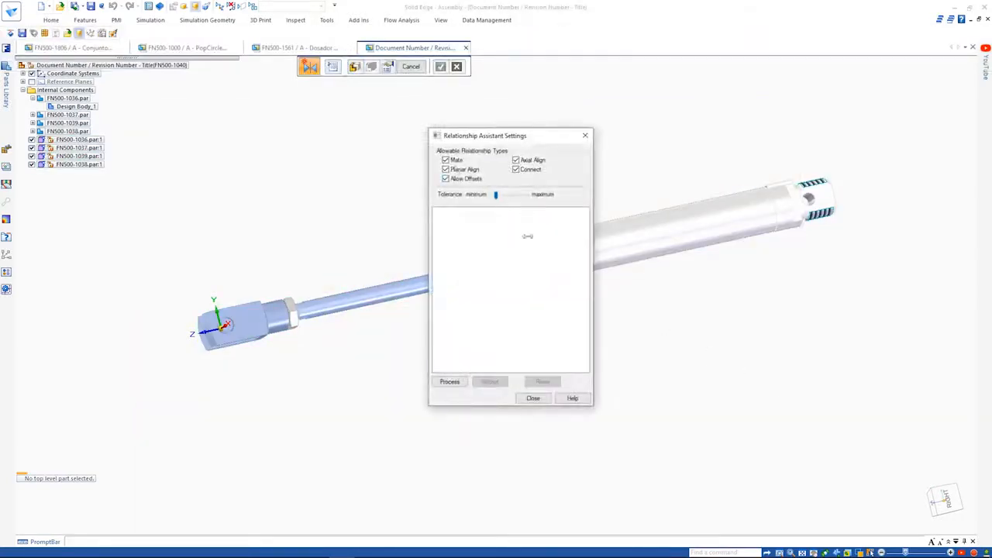
pyautogui.click(452, 381)
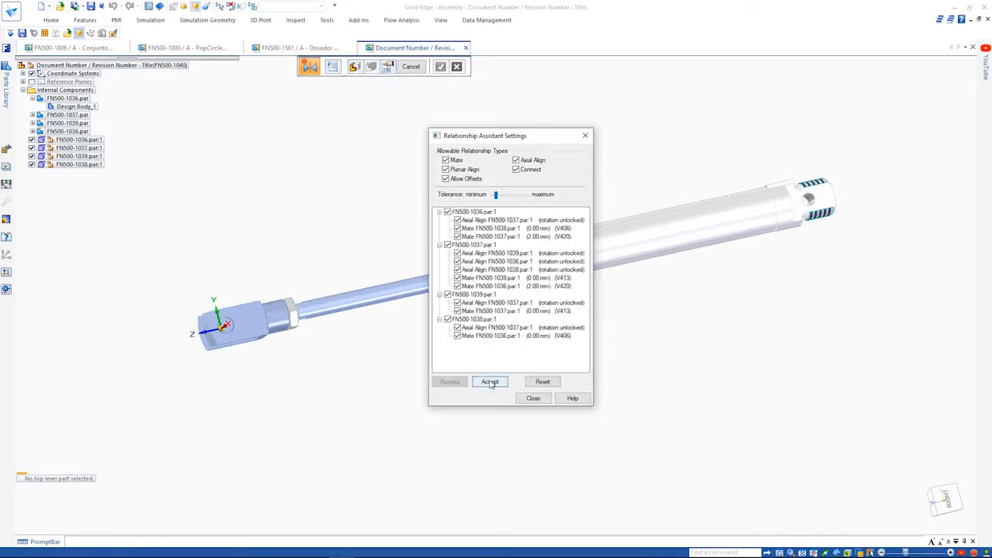
pyautogui.click(490, 382)
pyautogui.click(533, 397)
pyautogui.moveTo(515, 361); pyautogui.dragTo(517, 383, button='right')
pyautogui.moveTo(268, 319)
pyautogui.mouseDown()
pyautogui.moveTo(462, 297)
pyautogui.moveTo(287, 317)
pyautogui.moveTo(372, 287)
pyautogui.moveTo(263, 324)
pyautogui.mouseUp()
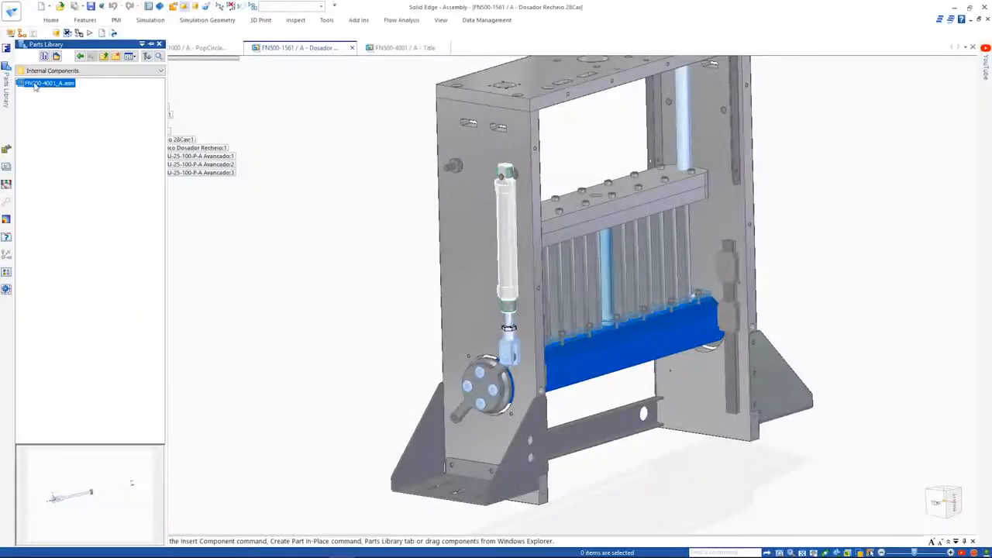
# Insert FN500-4001_A.asm into the FN500-1561 assembly with the Place as Adjustable option enabled.
pyautogui.moveTo(348, 256); pyautogui.dragTo(344, 255)
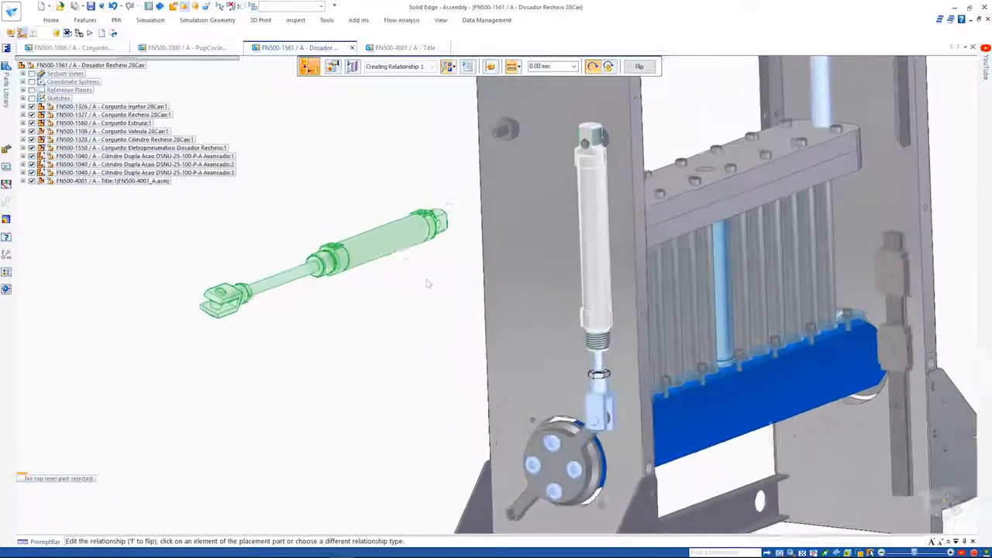
pyautogui.click(467, 67)
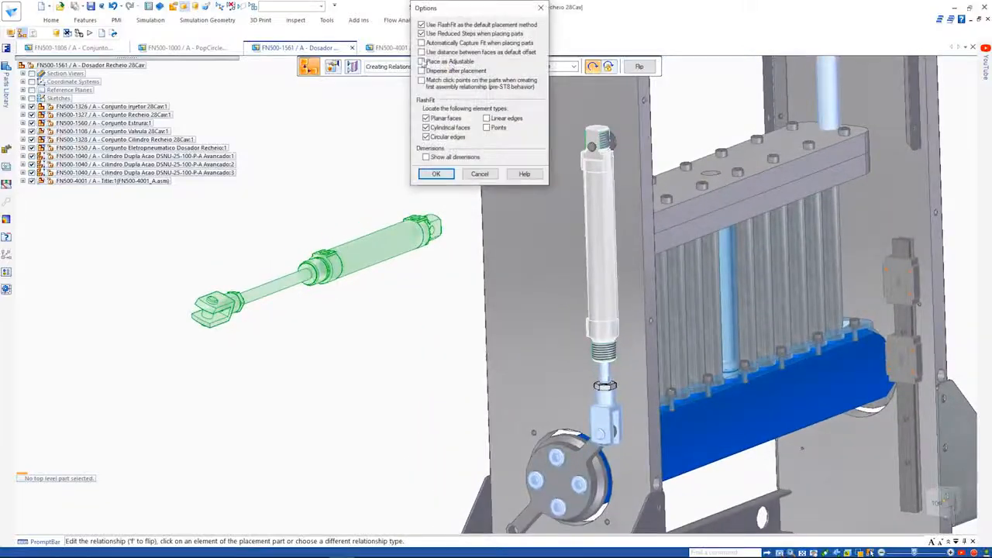
pyautogui.click(434, 174)
# Position the inserted cylinder by fixing its rear end on the side plate's upper pin and its clevis on the rotary lever.
pyautogui.click(498, 132)
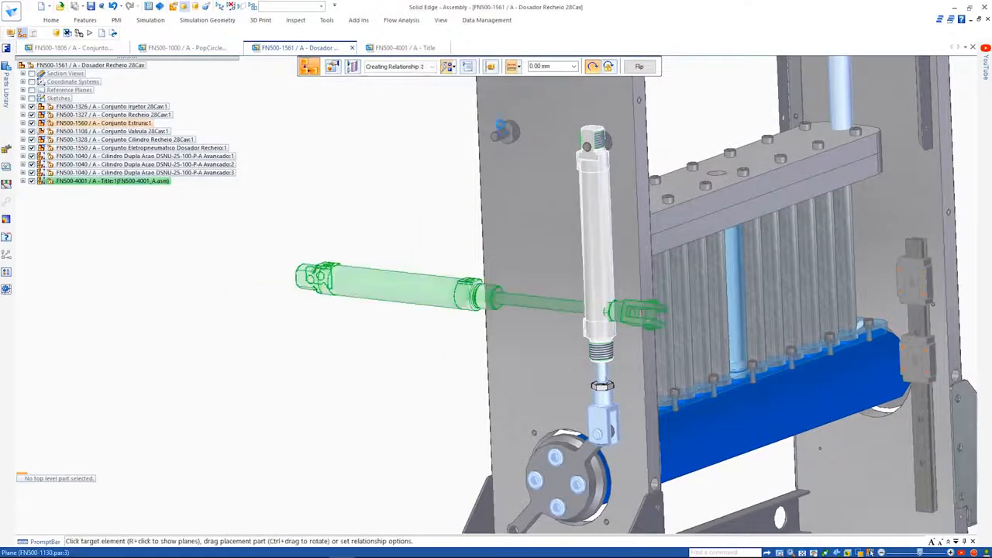
pyautogui.click(648, 146)
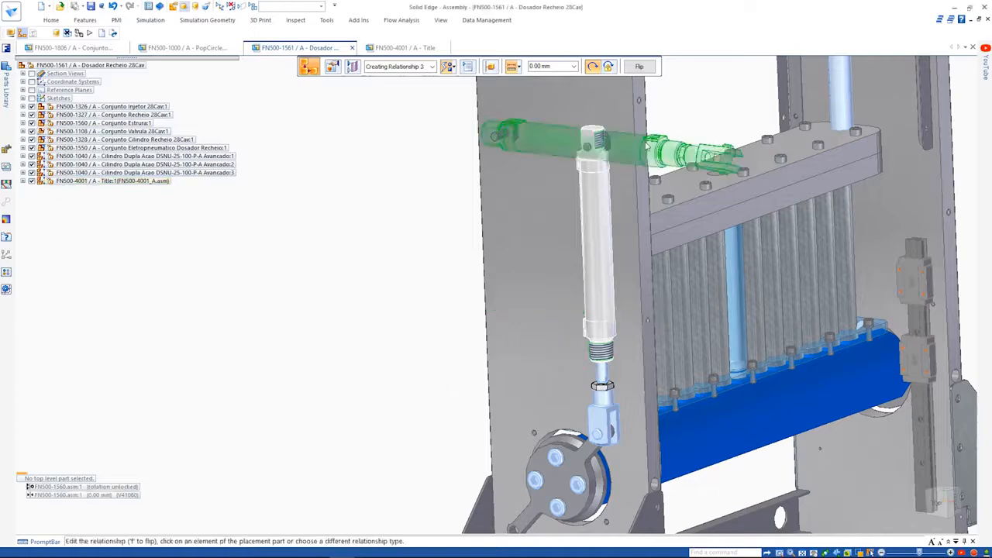
pyautogui.click(509, 494)
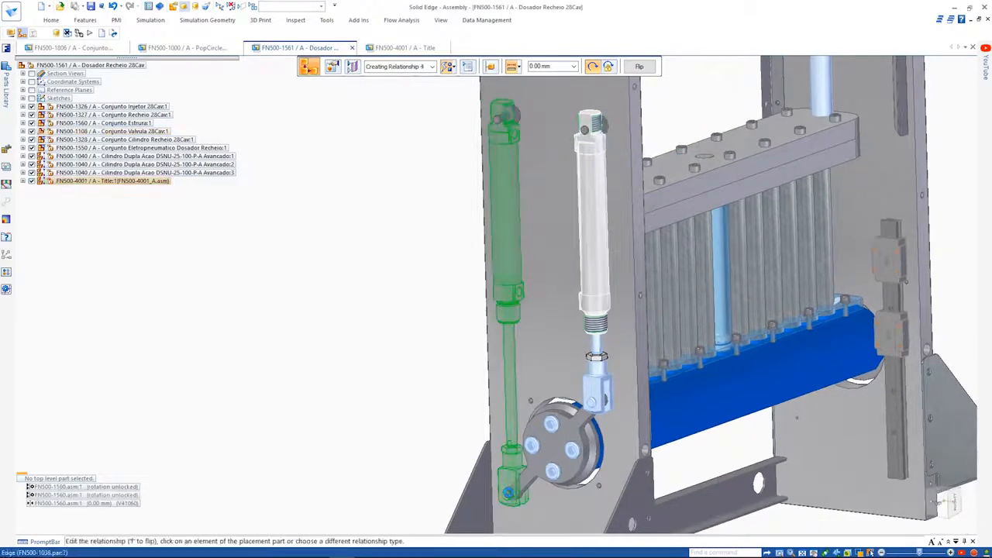
pyautogui.press('Escape')
# Drag the original cylinder's rod end to check the motion of the linked cylinders and rotary valve.
pyautogui.scroll(-3, 365, 411)
pyautogui.moveTo(348, 397); pyautogui.dragTo(348, 290, button='middle')
pyautogui.moveTo(348, 289); pyautogui.dragTo(349, 317, button='right')
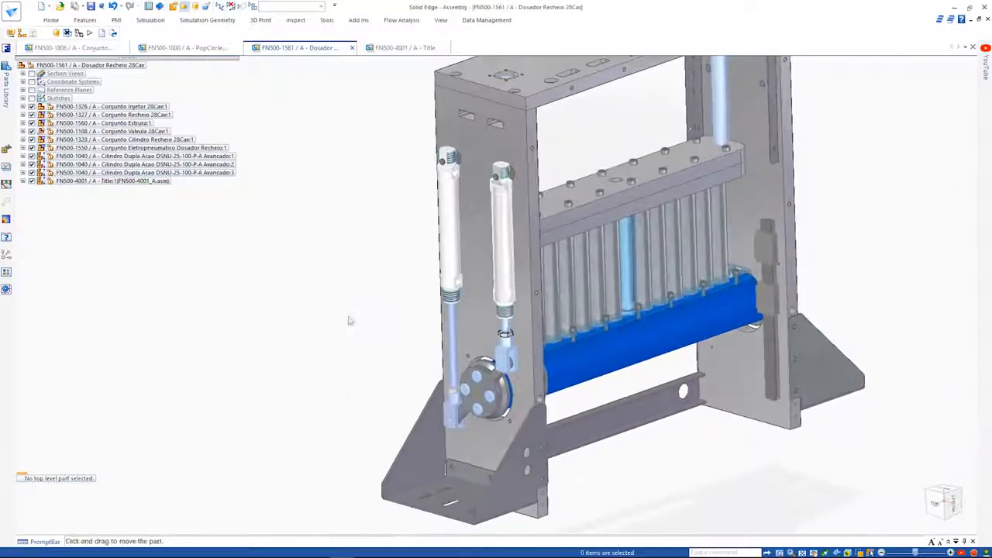
pyautogui.moveTo(513, 358)
pyautogui.mouseDown()
pyautogui.moveTo(525, 383)
pyautogui.moveTo(520, 425)
pyautogui.moveTo(533, 328)
pyautogui.moveTo(523, 388)
pyautogui.moveTo(520, 341)
pyautogui.mouseUp()
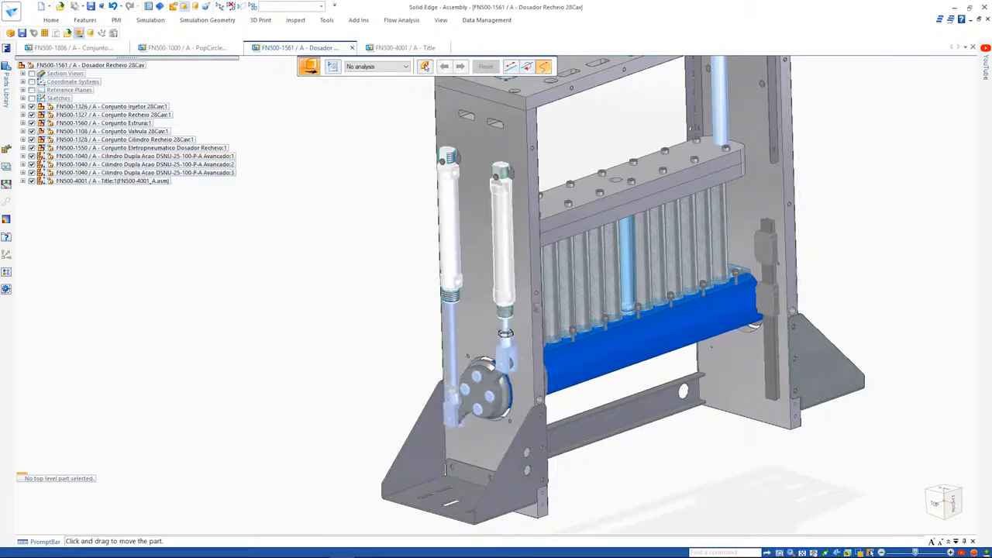
pyautogui.press('Escape')
# Show the hidden components of the FN500-1561 assembly.
pyautogui.scroll(-2, 388, 301)
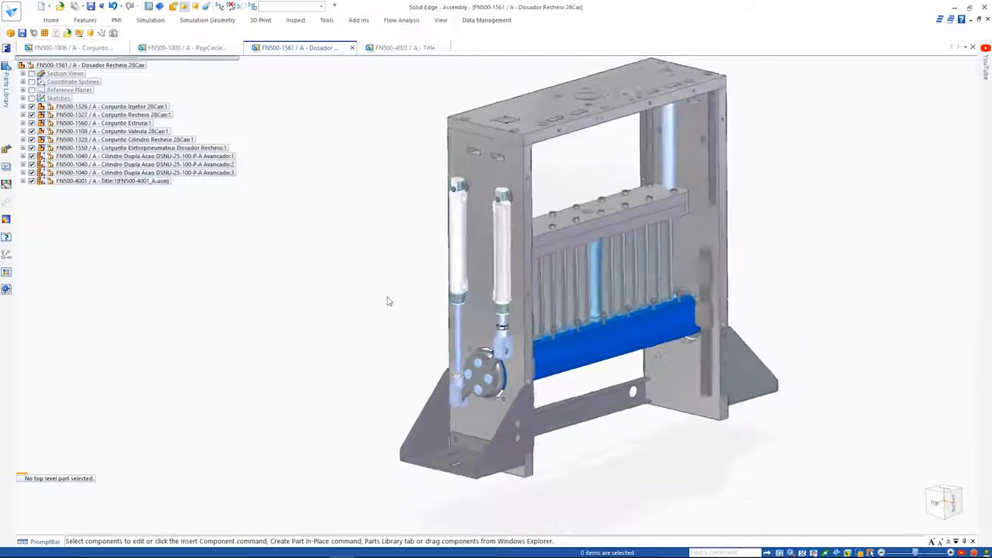
pyautogui.rightClick(362, 203)
pyautogui.click(381, 317)
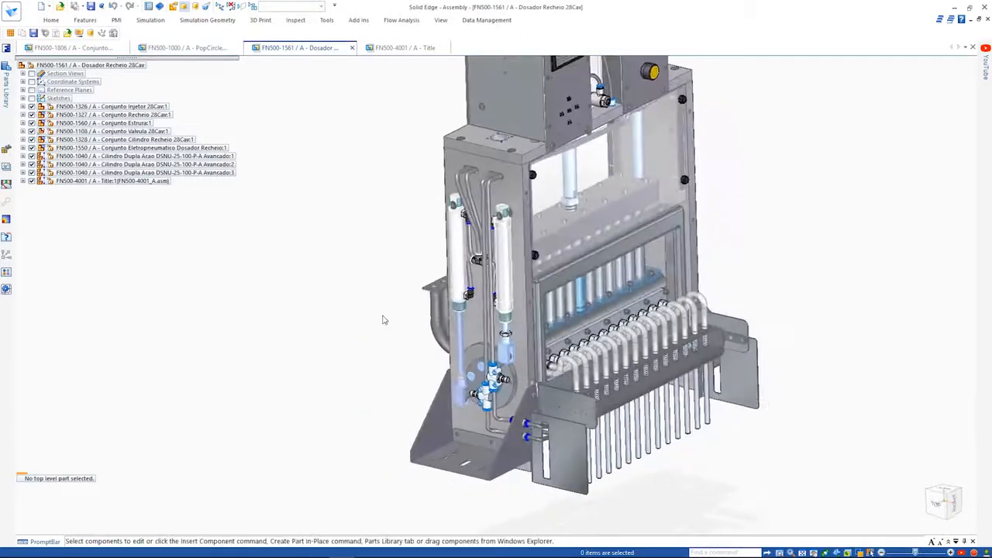
# Copy the second FN500-1805 subassembly, cover FN500-1135:1 and screws FN500-1147:17 to 20 from FN500-1806 into the FN500-1561 assembly.
pyautogui.click(98, 49)
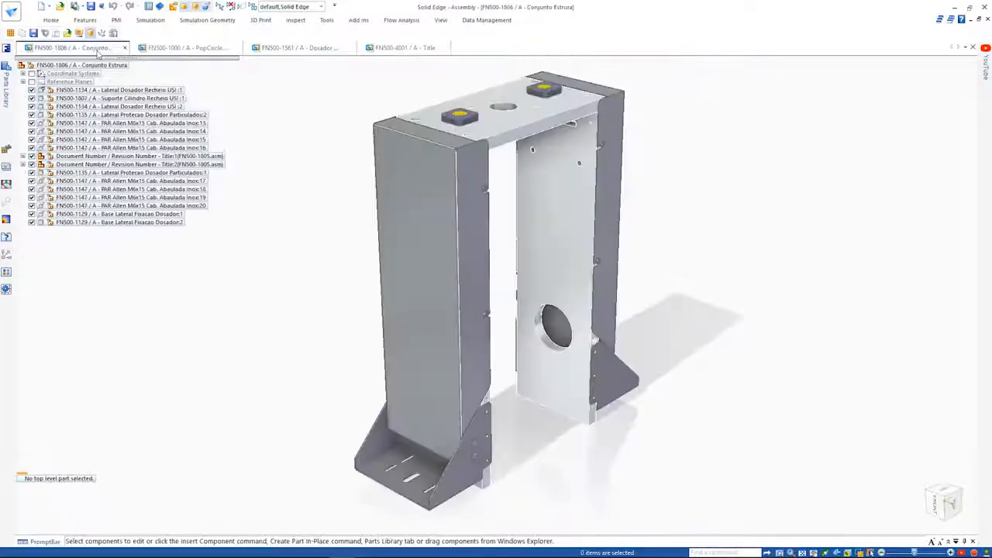
pyautogui.click(219, 165)
pyautogui.keyDown('shift'); pyautogui.click(205, 207); pyautogui.keyUp('shift')
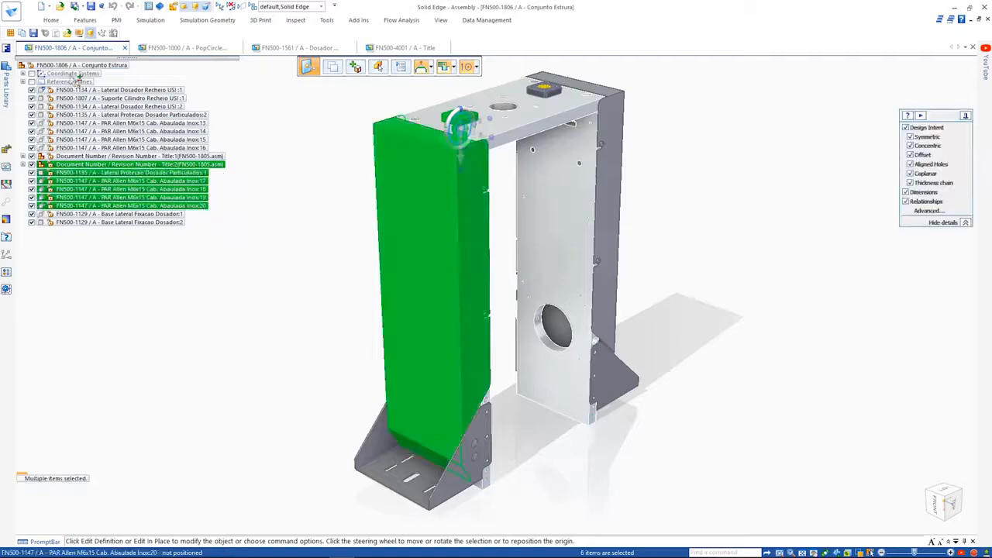
pyautogui.click(294, 48)
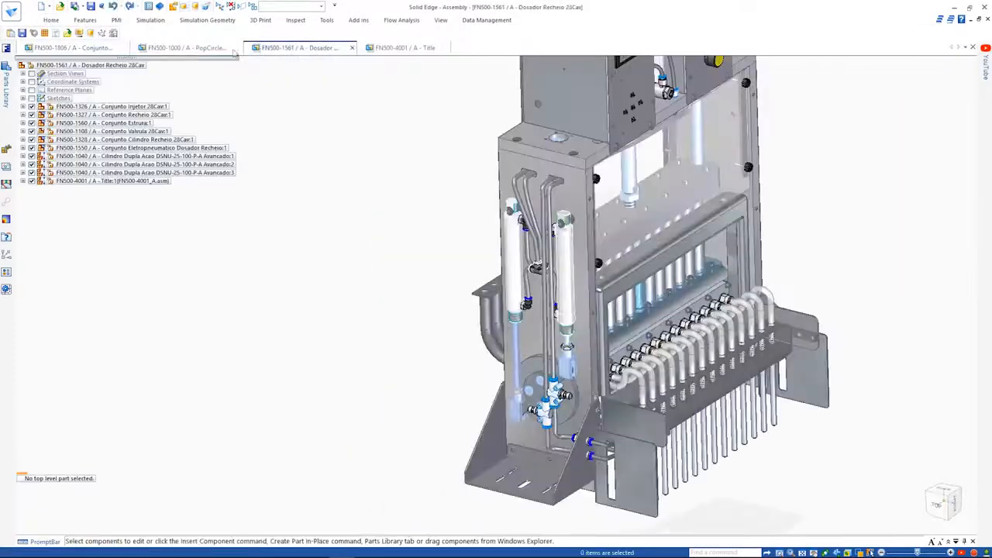
pyautogui.hotkey('ctrl', 'v')
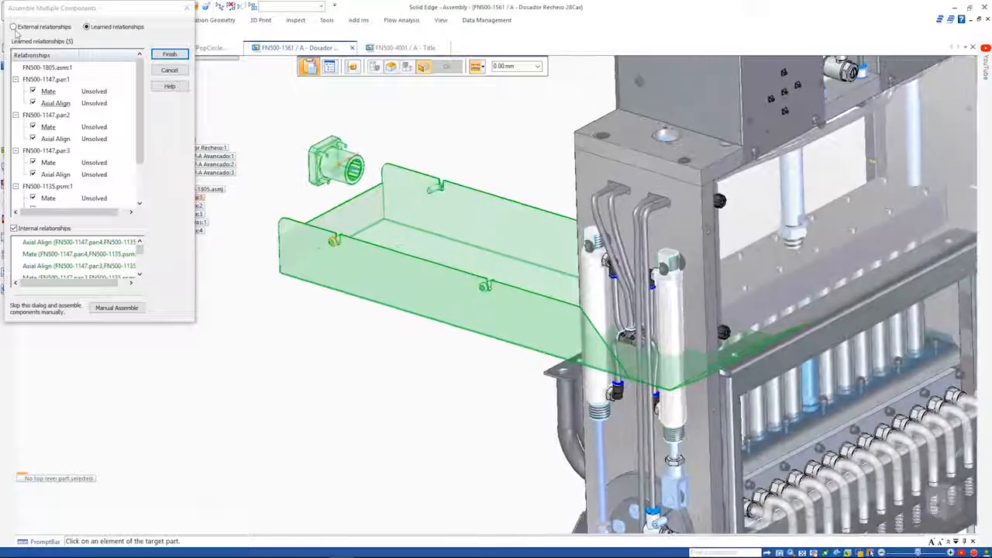
# Using External relationships, mate the pasted FN500-1805 subassembly to the frame's top plate and axially align it with the plate's hole.
pyautogui.click(13, 27)
pyautogui.click(57, 91)
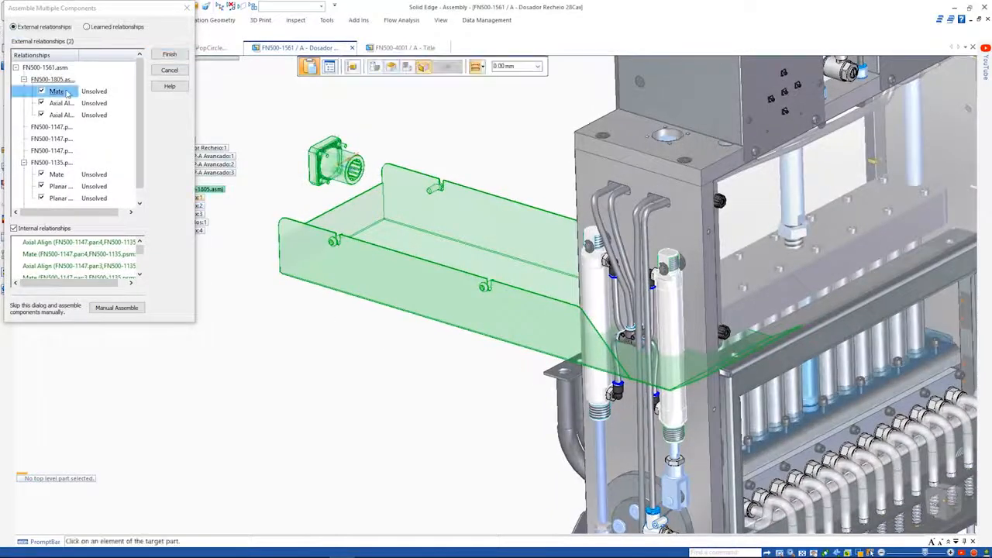
pyautogui.click(684, 151)
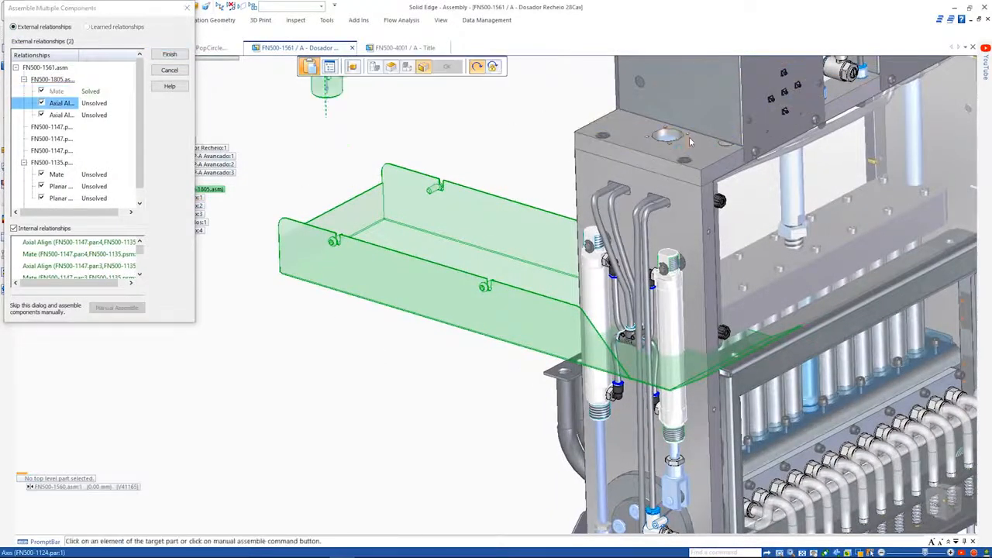
pyautogui.click(688, 137)
pyautogui.click(669, 144)
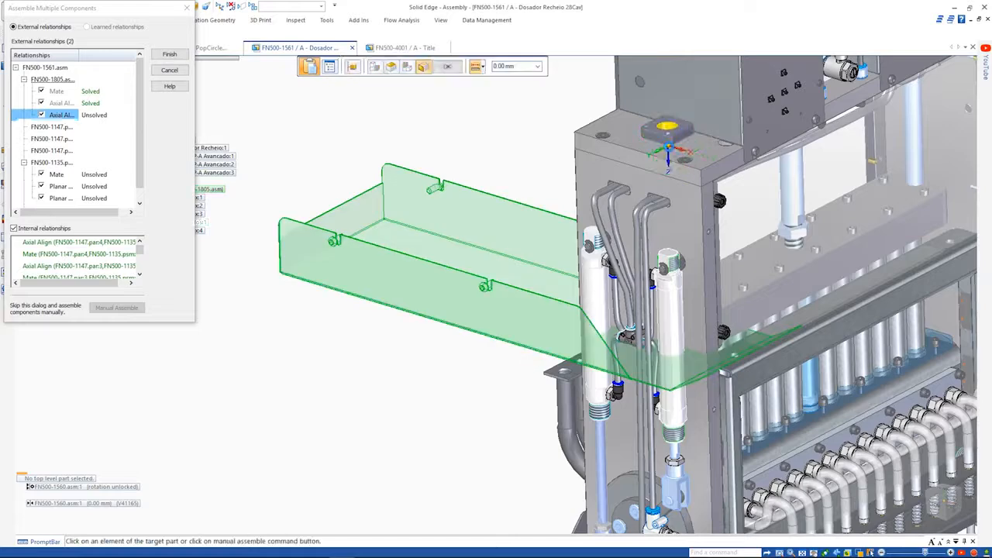
# Mate and planar-align the FN500-1135 side cover to the frame's side plate, and finish assembling the pasted components.
pyautogui.press('Return')
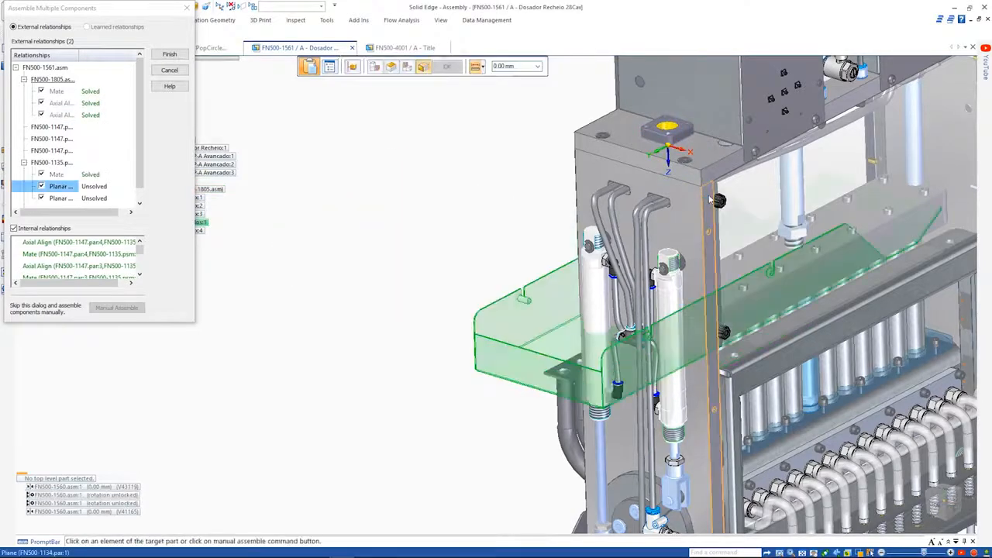
pyautogui.click(706, 159)
pyautogui.press('Return')
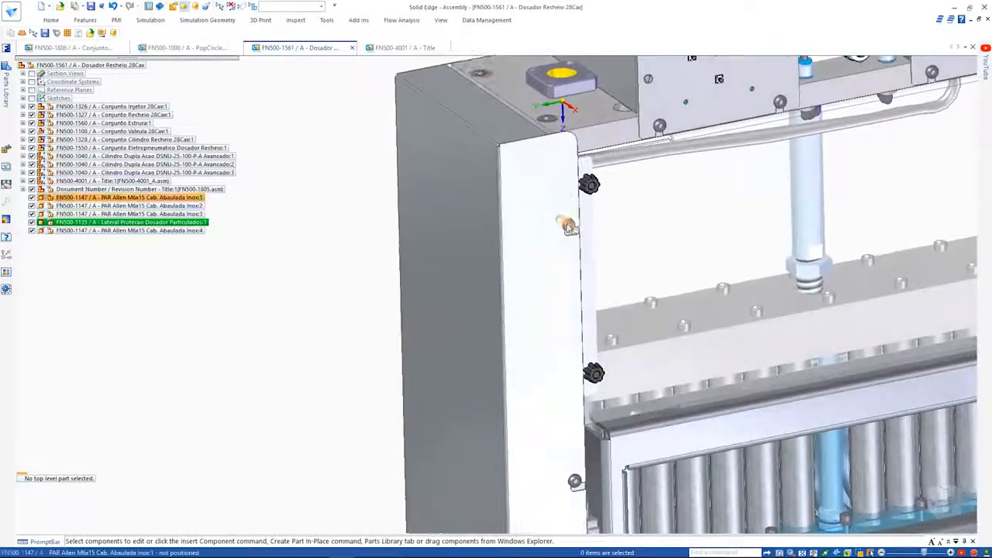
# Inspect the relationships that hold the FN500-1147 screws to the side cover.
pyautogui.click(560, 222)
pyautogui.click(574, 481)
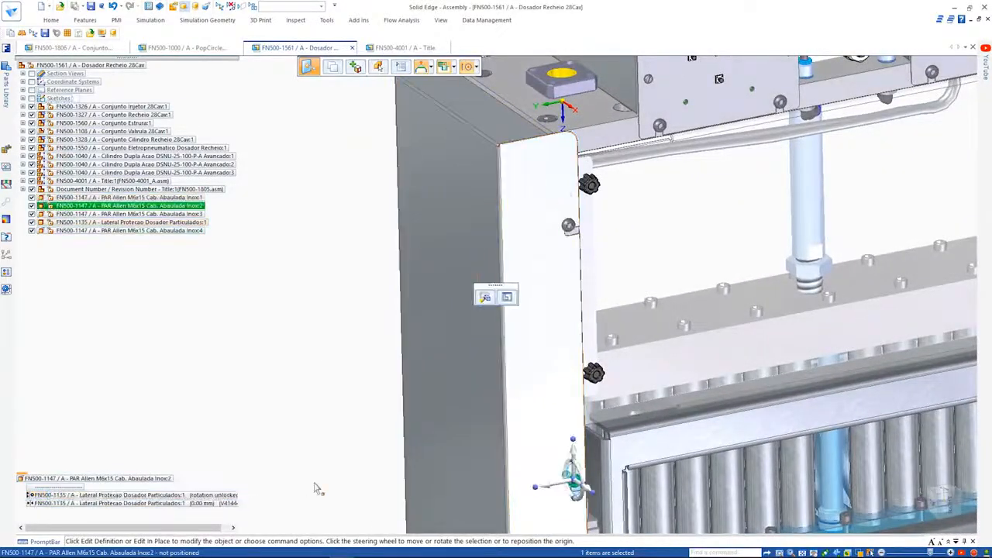
pyautogui.click(215, 504)
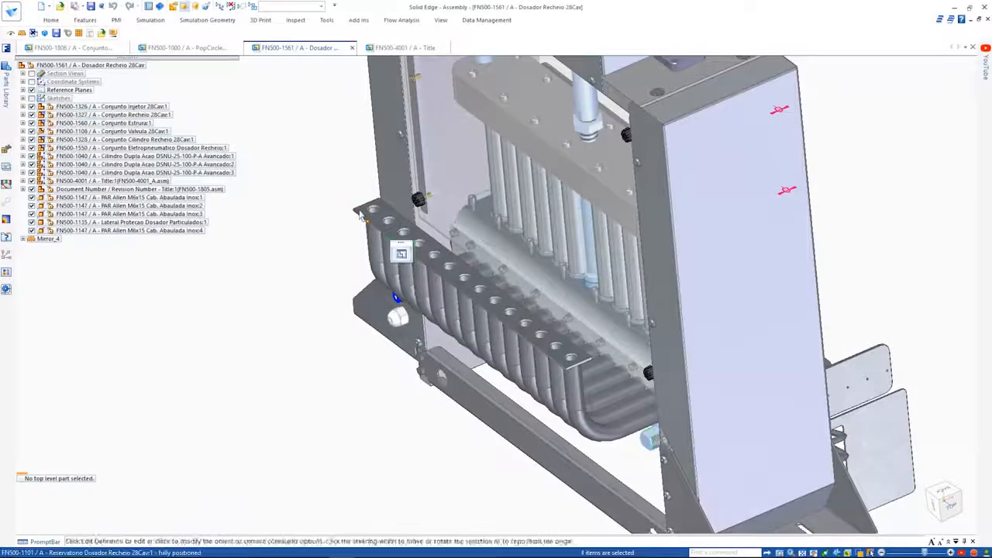
# Open the FN500-1101 Reservatorio Dosador Recheio 28Cav perforated strip from the assembly for sheet metal editing.
pyautogui.rightClick(303, 204)
pyautogui.click(326, 313)
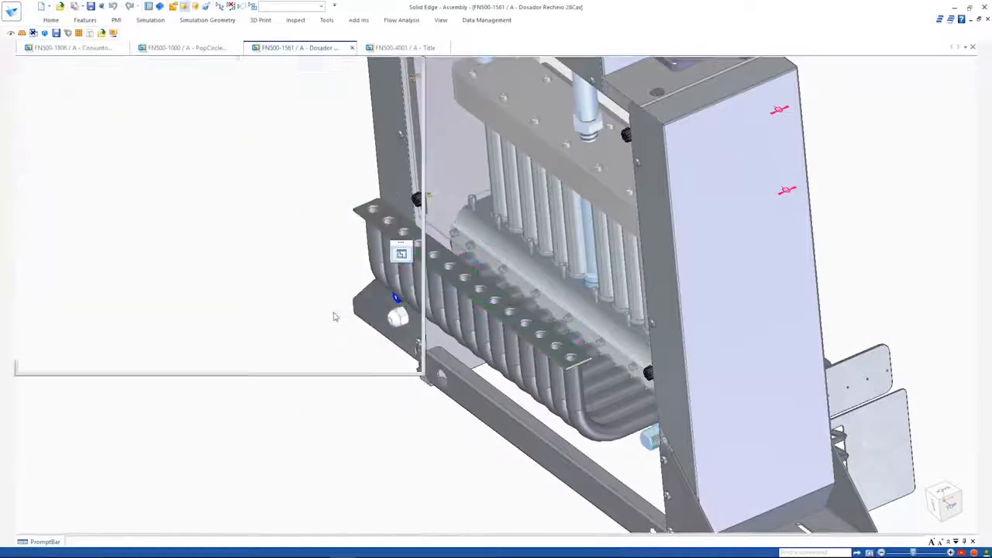
pyautogui.click(51, 20)
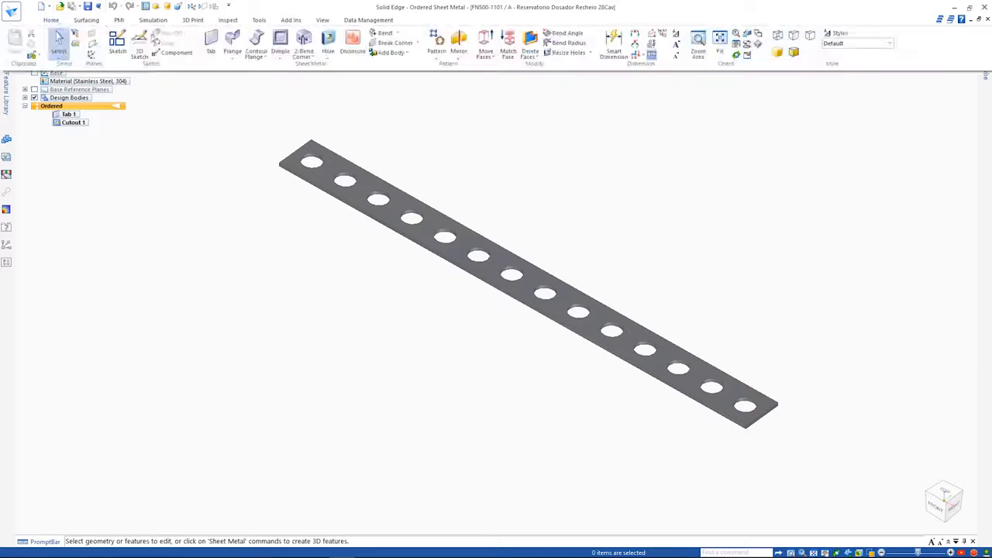
# Add an 80 mm flange at 120° along all four edges of the perforated strip, with closed corners.
pyautogui.click(233, 37)
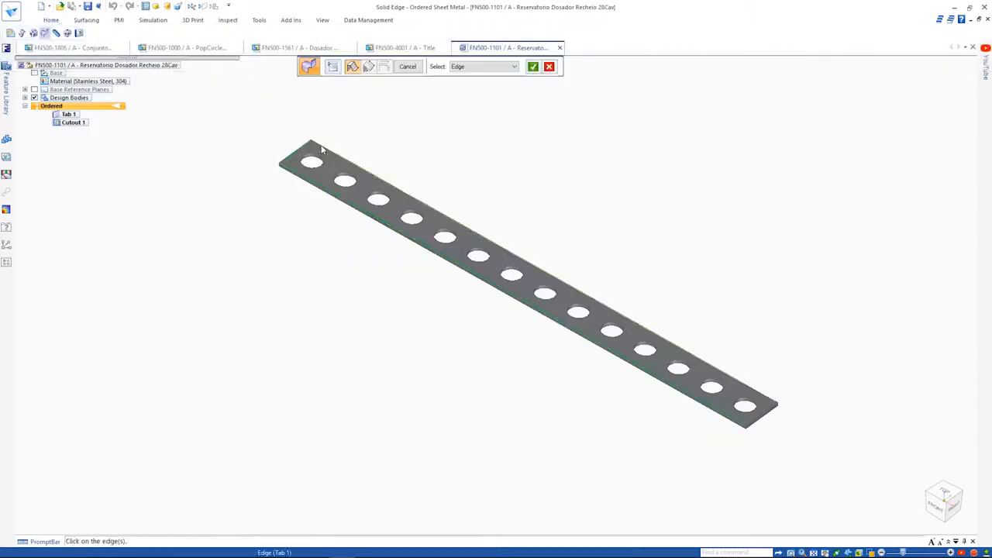
pyautogui.click(793, 388)
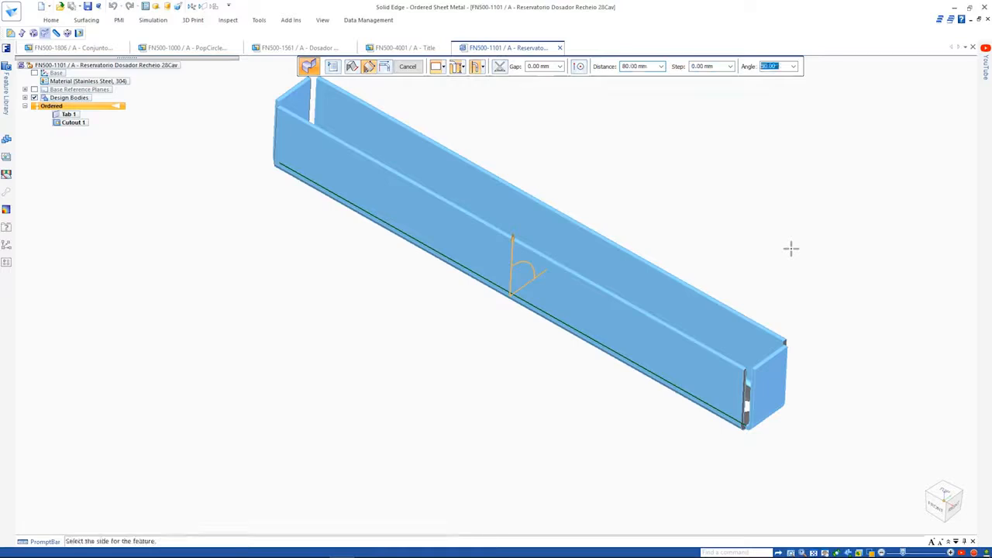
pyautogui.press('Return')
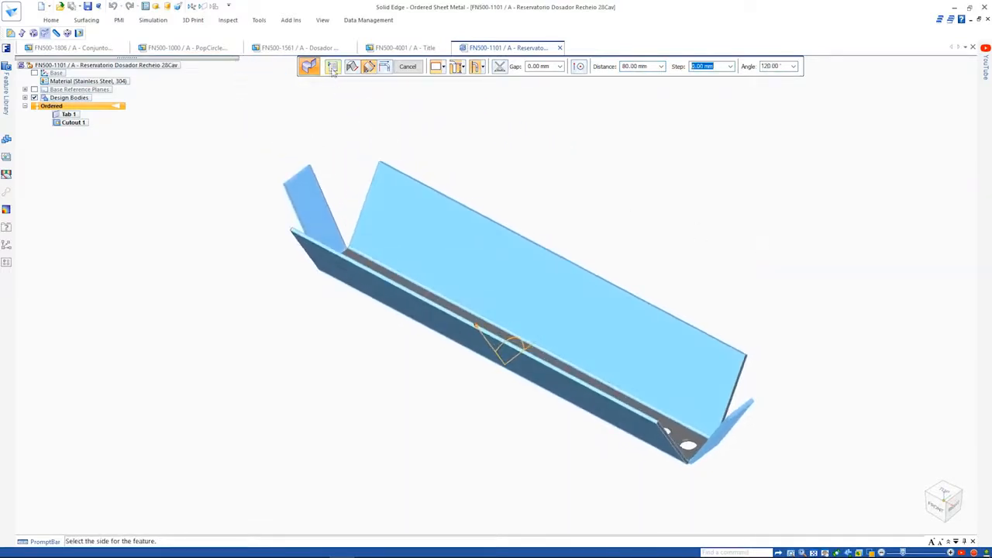
pyautogui.click(332, 69)
pyautogui.click(440, 208)
pyautogui.click(454, 362)
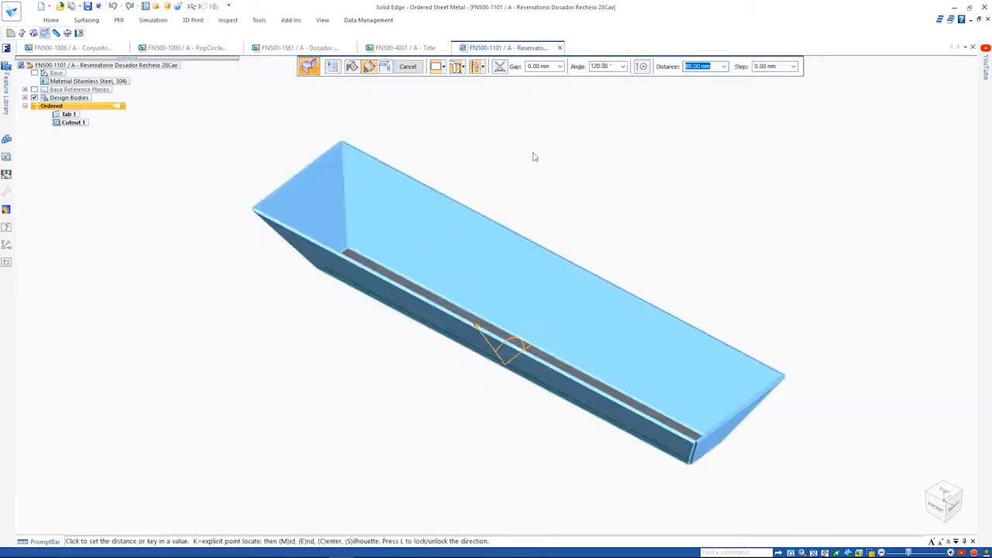
pyautogui.rightClick(539, 144)
pyautogui.click(408, 68)
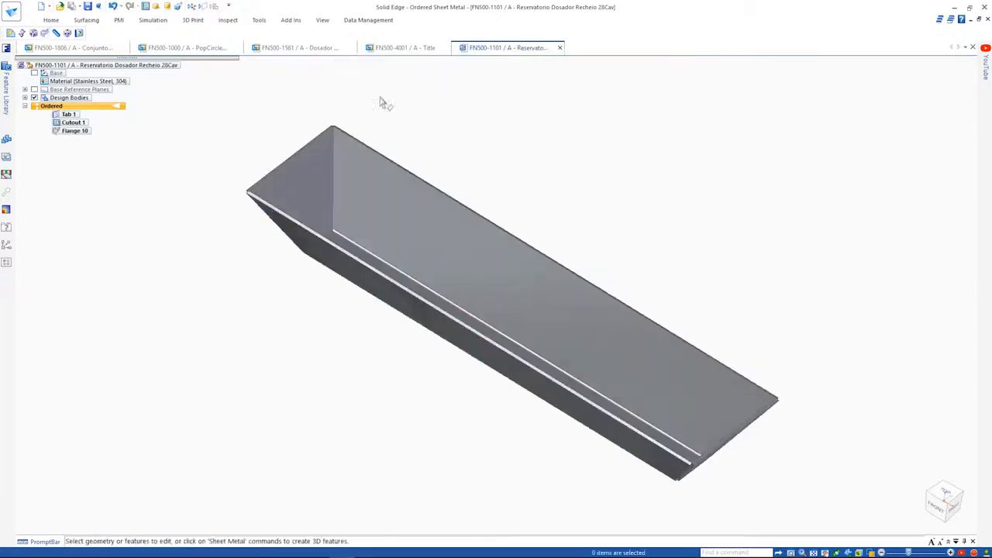
# Start a flange along all upper edges of the sloped walls and set its distance to 250 mm.
pyautogui.click(233, 41)
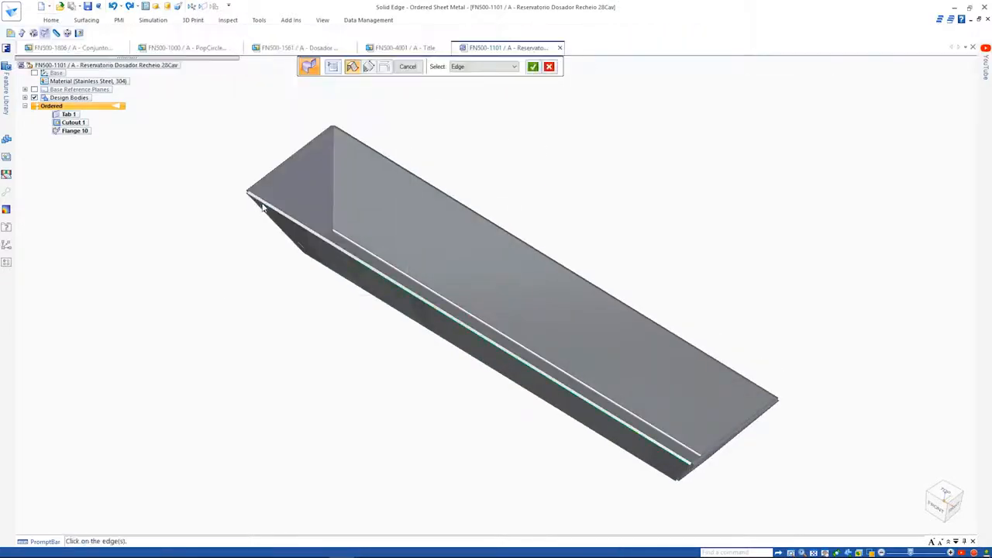
pyautogui.click(714, 456)
pyautogui.write('50')
pyautogui.press('Tab')
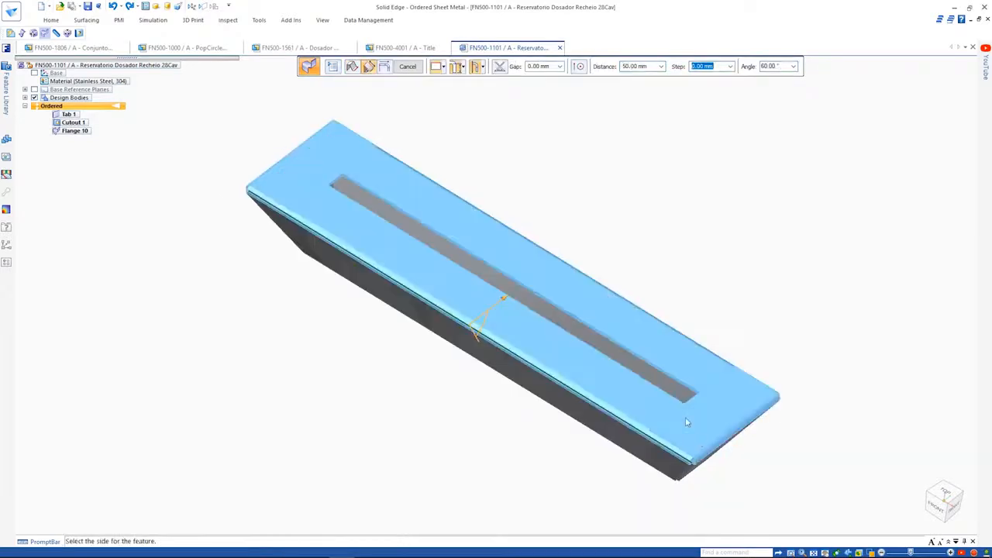
pyautogui.click(438, 66)
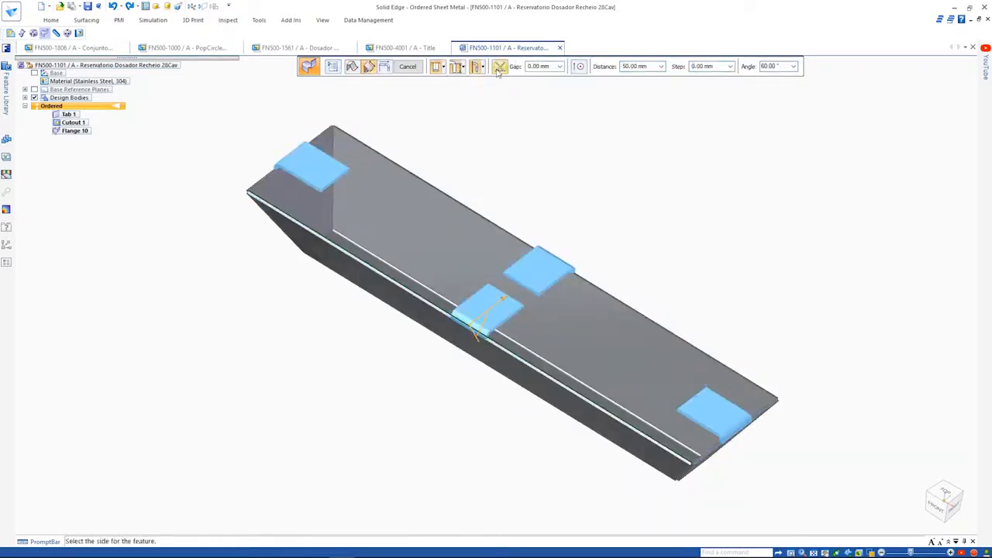
pyautogui.click(622, 68)
pyautogui.write('250')
pyautogui.press('Tab')
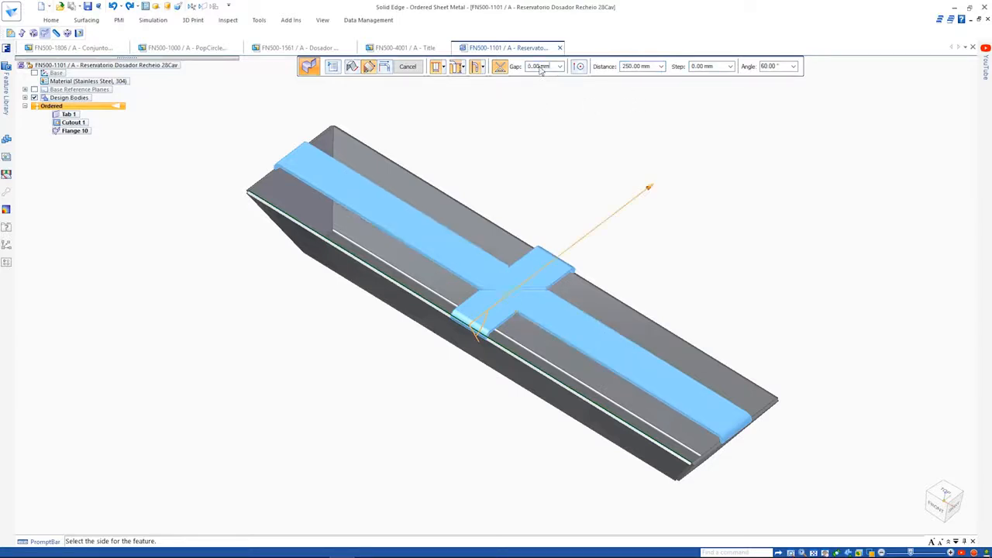
# Make the upper flange full width at 150° with closed corners and finish the vertical reservoir walls.
pyautogui.press('Tab')
pyautogui.click(438, 66)
pyautogui.click(332, 67)
pyautogui.click(435, 208)
pyautogui.click(454, 362)
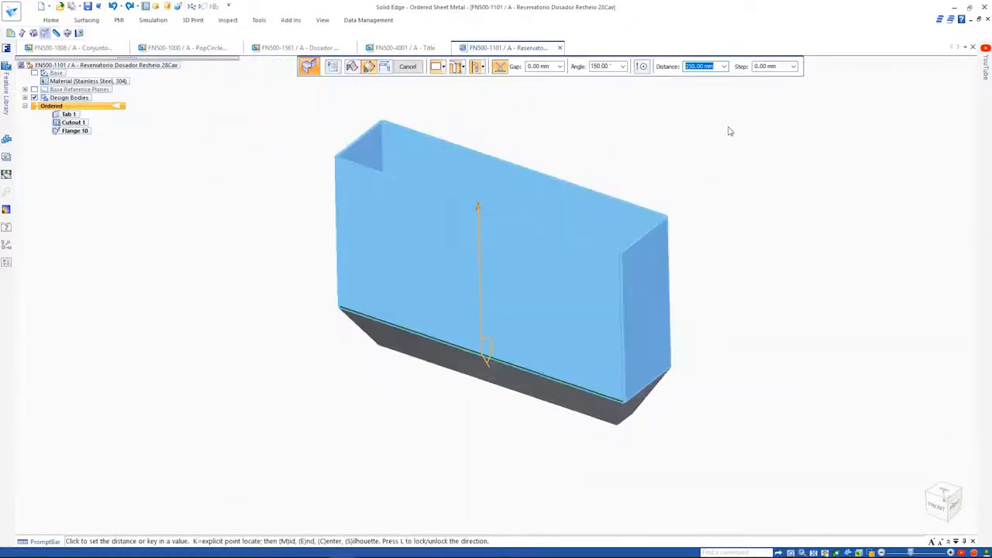
pyautogui.click(729, 130)
pyautogui.click(409, 68)
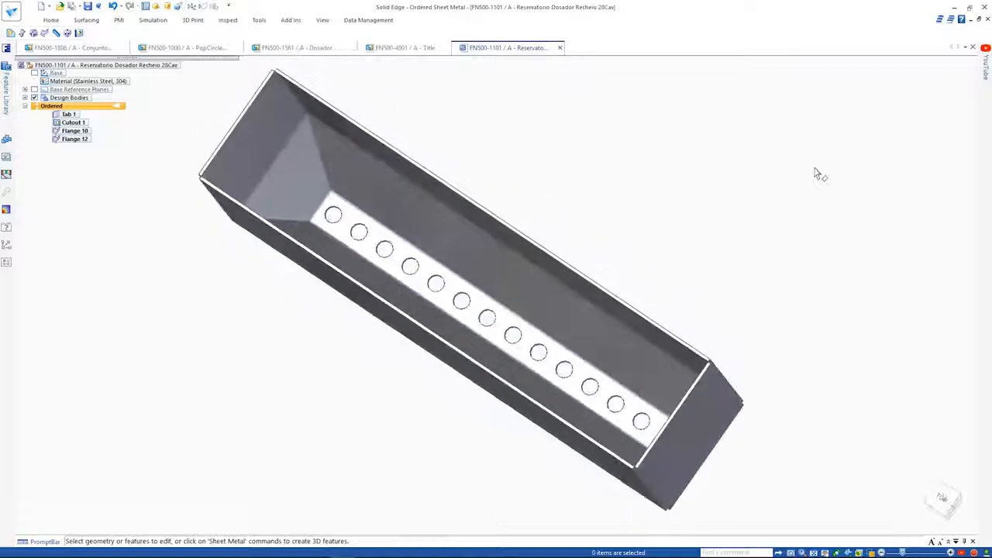
# Start a decal sketch on the reservoir's front side and browse for its image file.
pyautogui.click(322, 21)
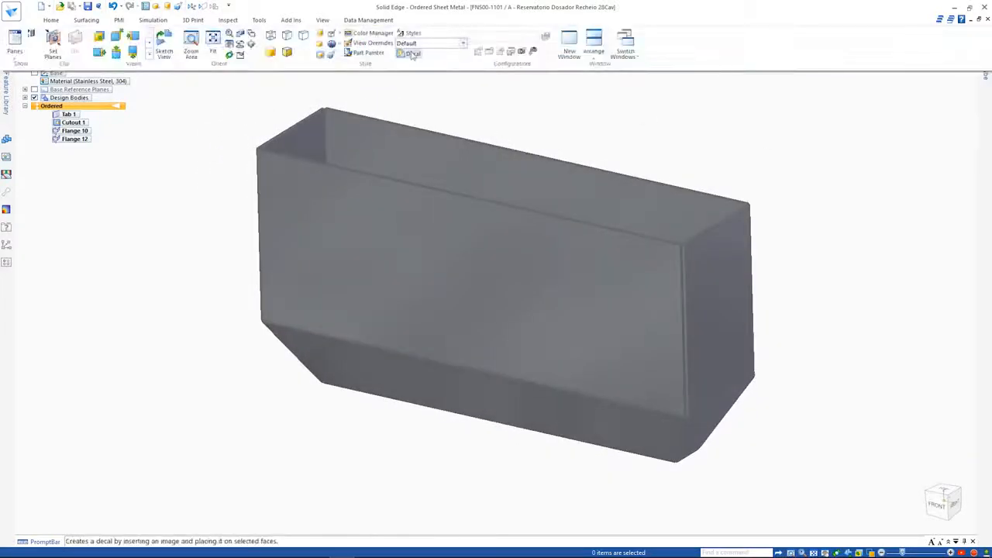
pyautogui.click(413, 55)
pyautogui.click(515, 248)
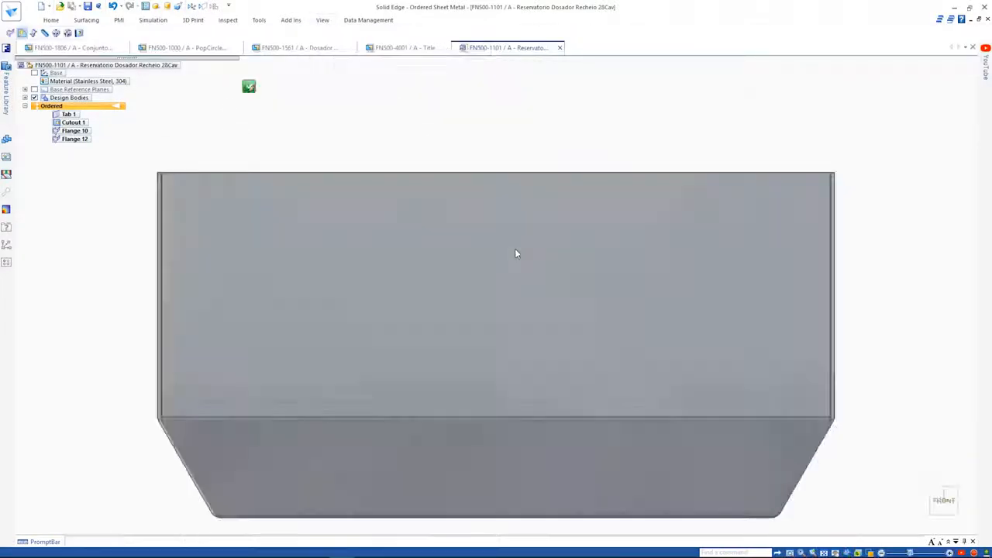
pyautogui.click(596, 178)
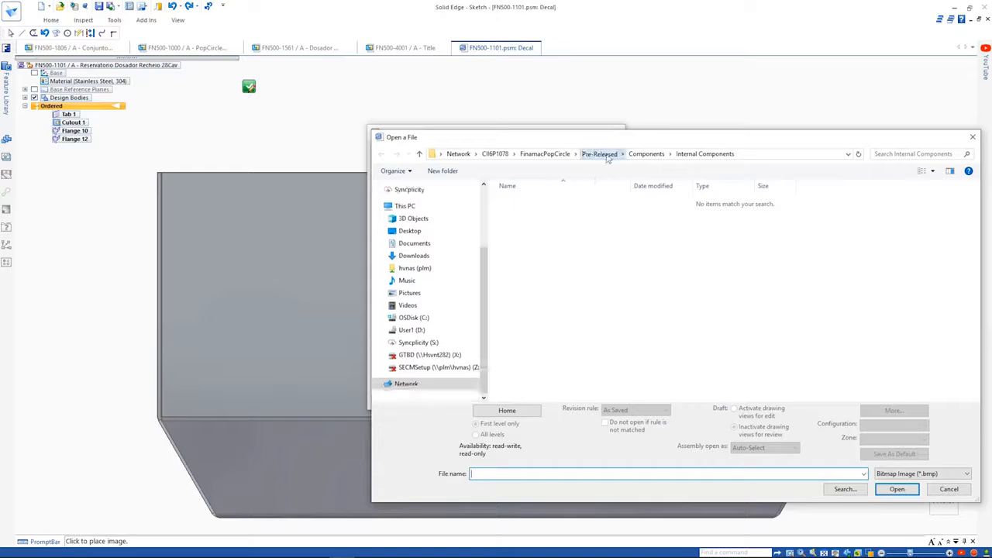
# Insert Filling-Doser.jpg from the Pre-Released Working folder as the decal image, with all image file types listed.
pyautogui.click(608, 153)
pyautogui.doubleClick(545, 221)
pyautogui.click(923, 474)
pyautogui.click(914, 500)
pyautogui.click(543, 219)
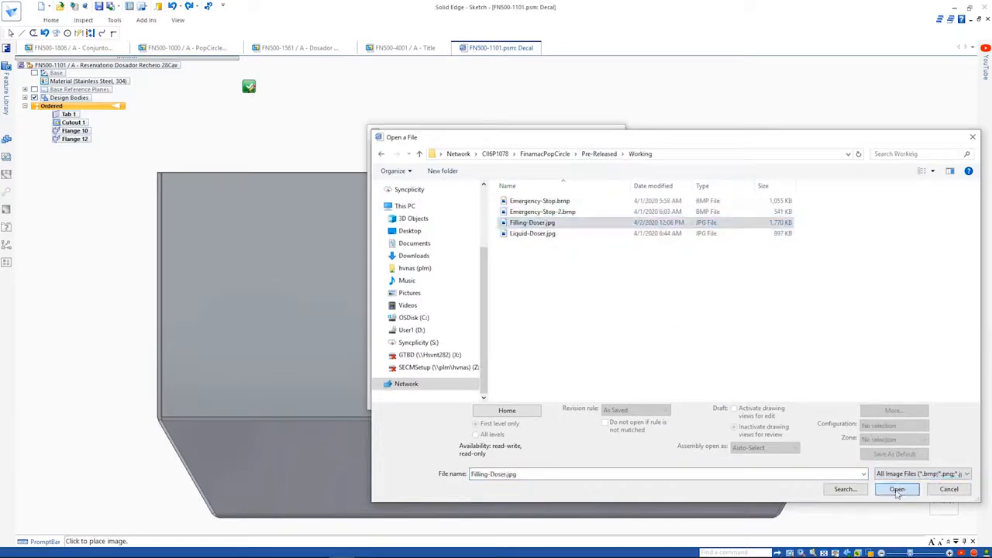
pyautogui.click(897, 490)
pyautogui.click(514, 401)
# Scale the decal image to about 462 by 156 mm and place it within the upright front face.
pyautogui.scroll(-5, 490, 334)
pyautogui.moveTo(856, 442); pyautogui.dragTo(593, 343)
pyautogui.moveTo(286, 265); pyautogui.dragTo(392, 310)
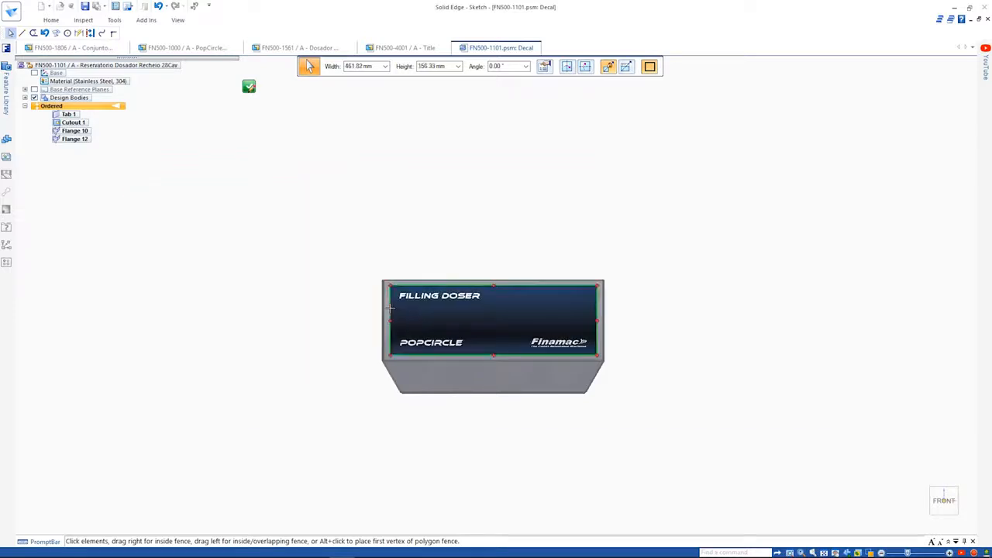
pyautogui.scroll(5, 412, 317)
# Align the midpoint of the image's upper edge with the midpoint of the reservoir's upper edge.
pyautogui.click(250, 132)
pyautogui.click(51, 20)
pyautogui.click(437, 44)
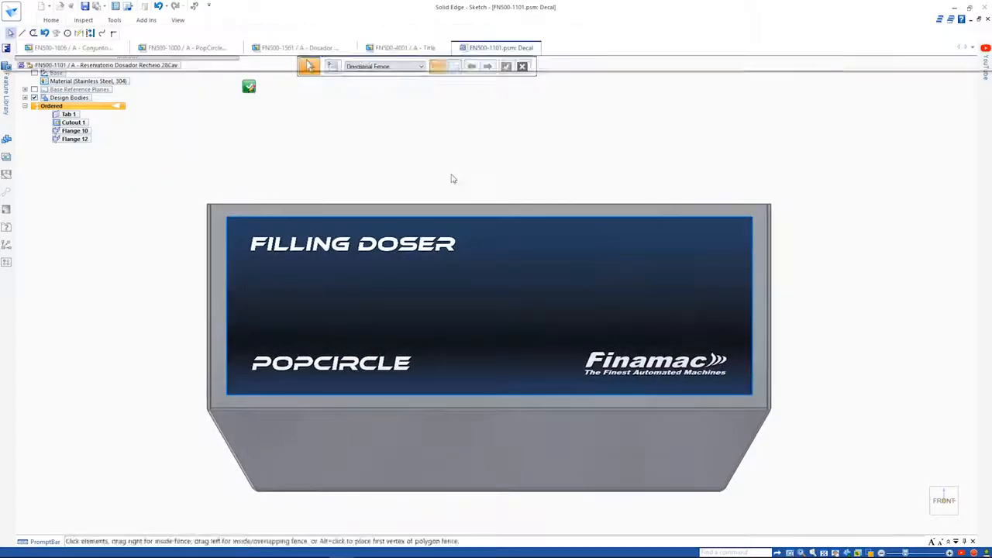
pyautogui.click(488, 205)
pyautogui.click(489, 216)
# Dimension the image 50 mm below the reservoir's upper edge, close the sketch, and apply the decal to the front faces.
pyautogui.moveTo(452, 163); pyautogui.dragTo(422, 163, button='right')
pyautogui.click(349, 218)
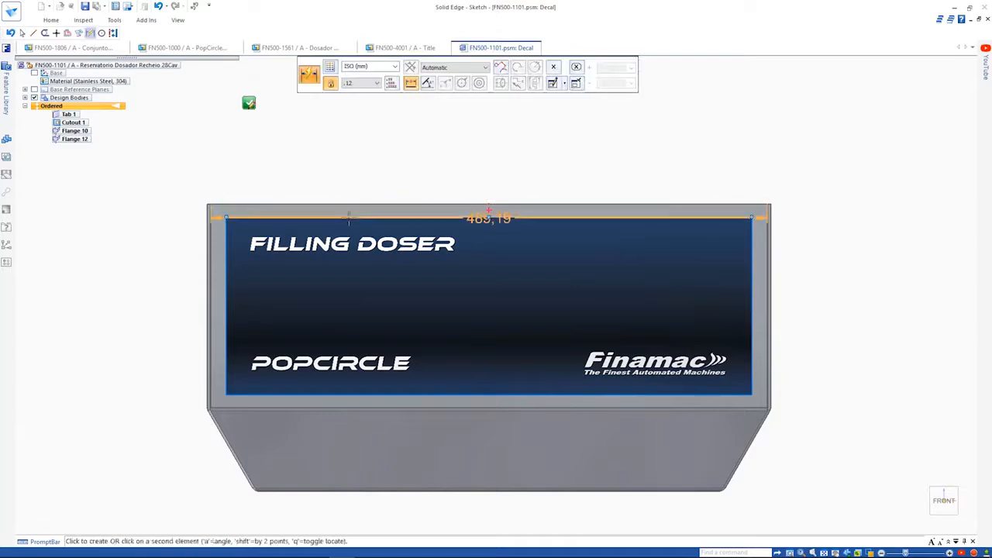
pyautogui.press('Return')
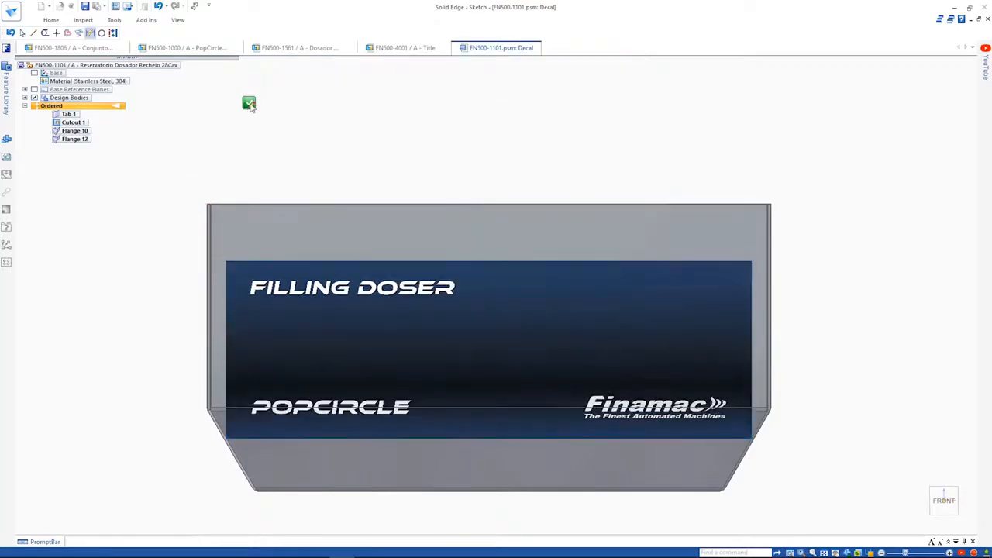
pyautogui.click(248, 102)
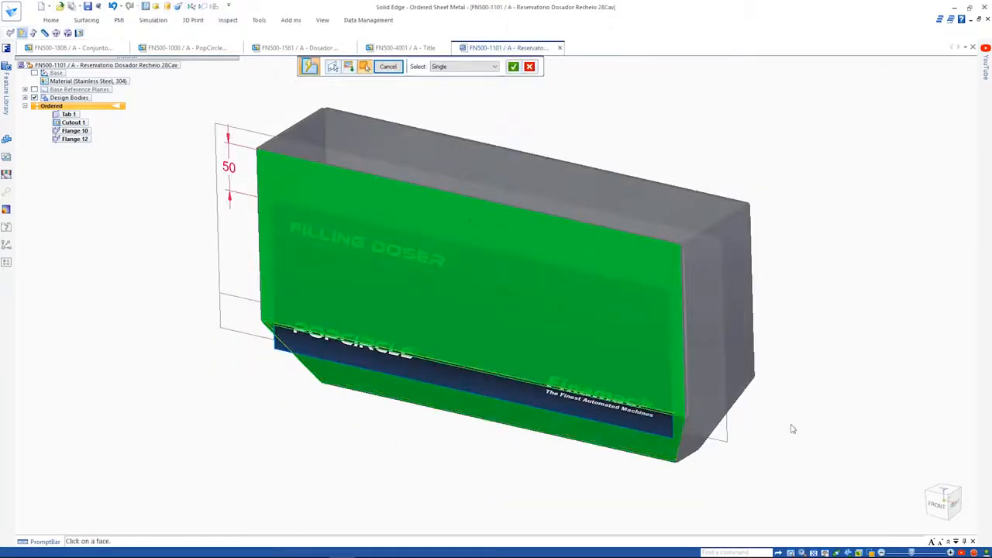
pyautogui.rightClick(792, 429)
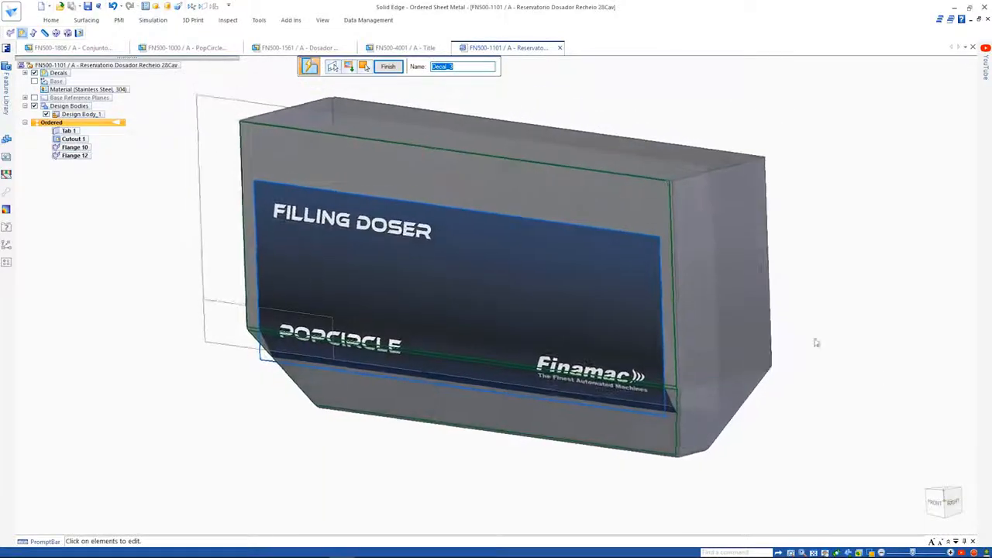
# Edit the decal sketch and set the image's distance from the reservoir's upper edge to 10 mm.
pyautogui.click(348, 71)
pyautogui.click(116, 193)
pyautogui.write('10')
pyautogui.press('Return')
pyautogui.click(249, 103)
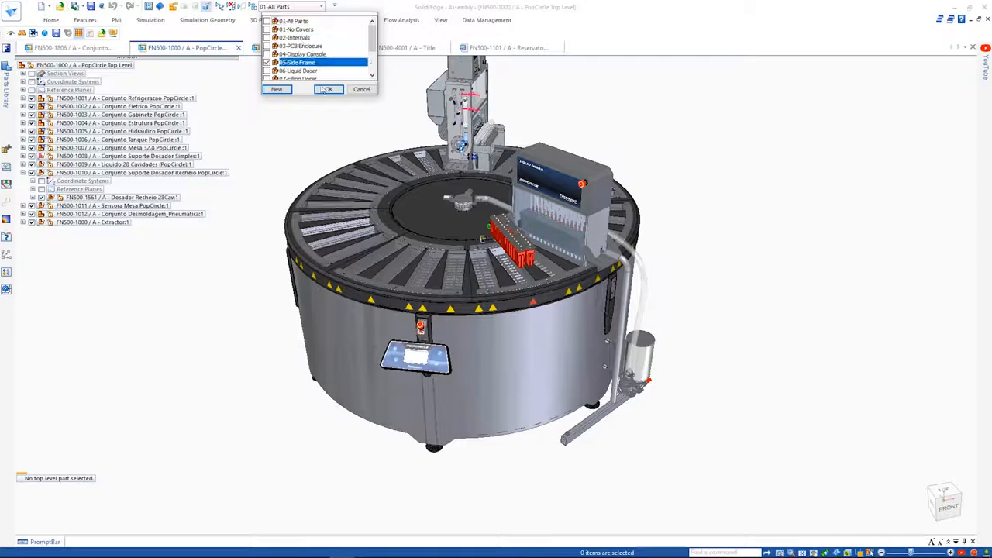
# Apply the 05-Side Frame configuration to the top-level assembly and open FN500-1250 Suporte Dosador Simples PopCircle for frame editing.
pyautogui.click(325, 63)
pyautogui.rightClick(512, 211)
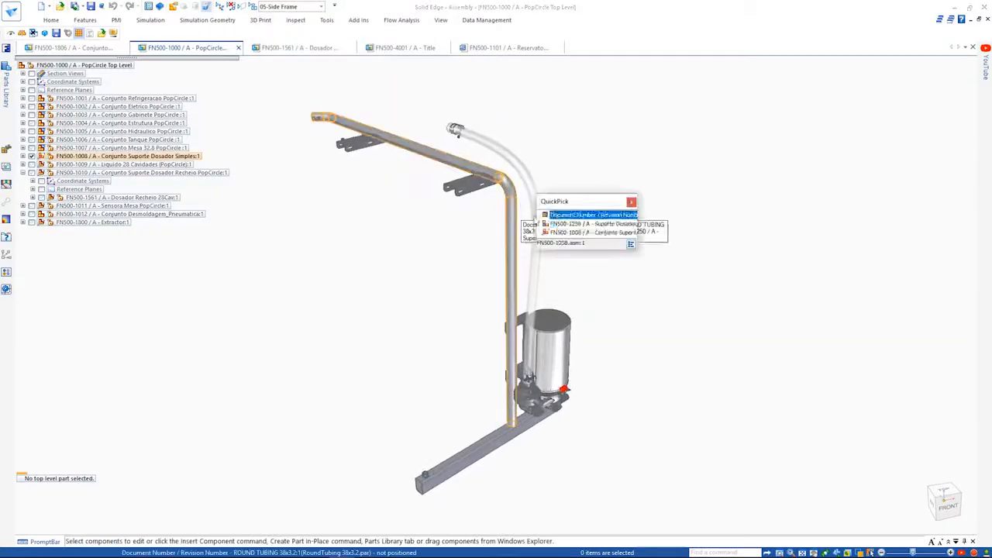
pyautogui.click(558, 225)
pyautogui.rightClick(558, 226)
pyautogui.click(590, 393)
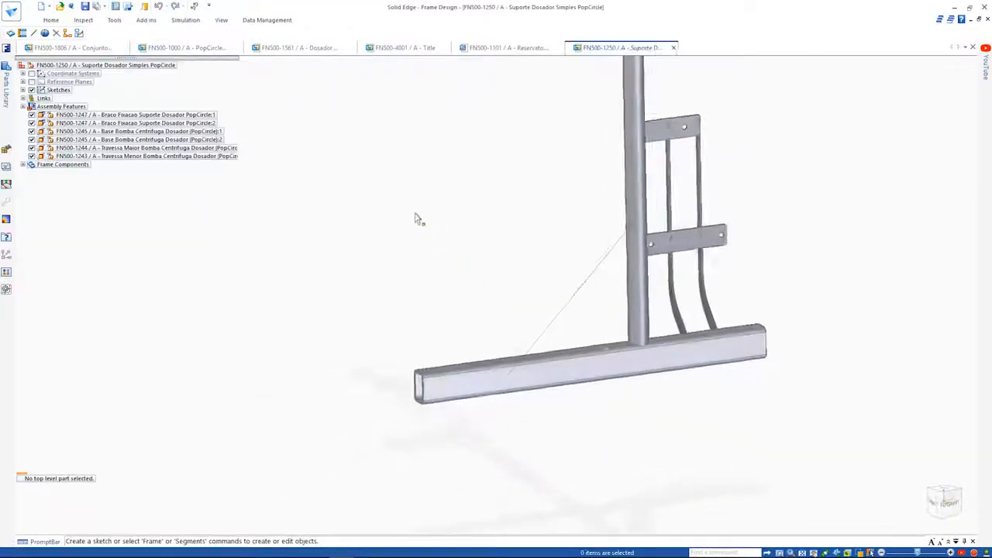
# Create a diagonal brace frame along the sketched line between post and base beam, with a set weld gap value.
pyautogui.click(11, 34)
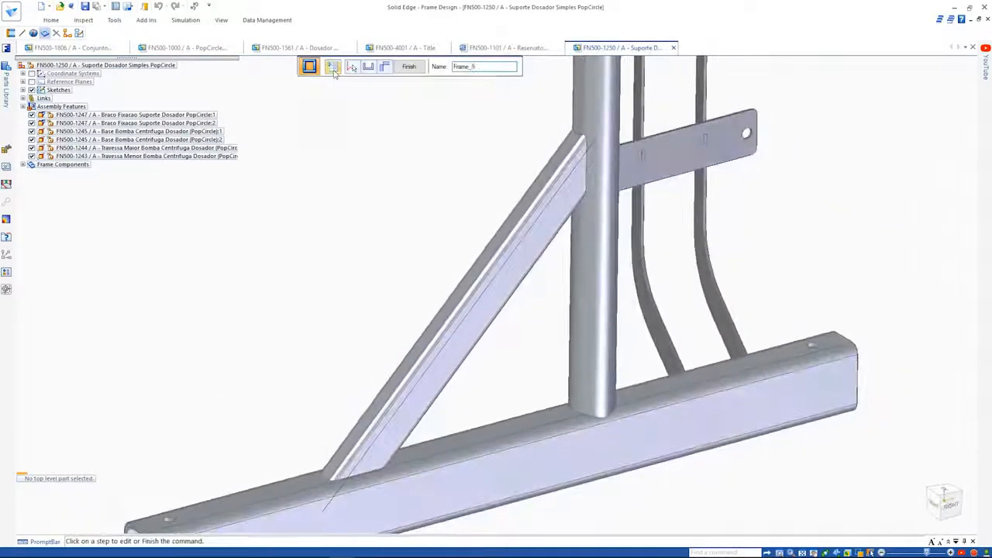
pyautogui.click(333, 69)
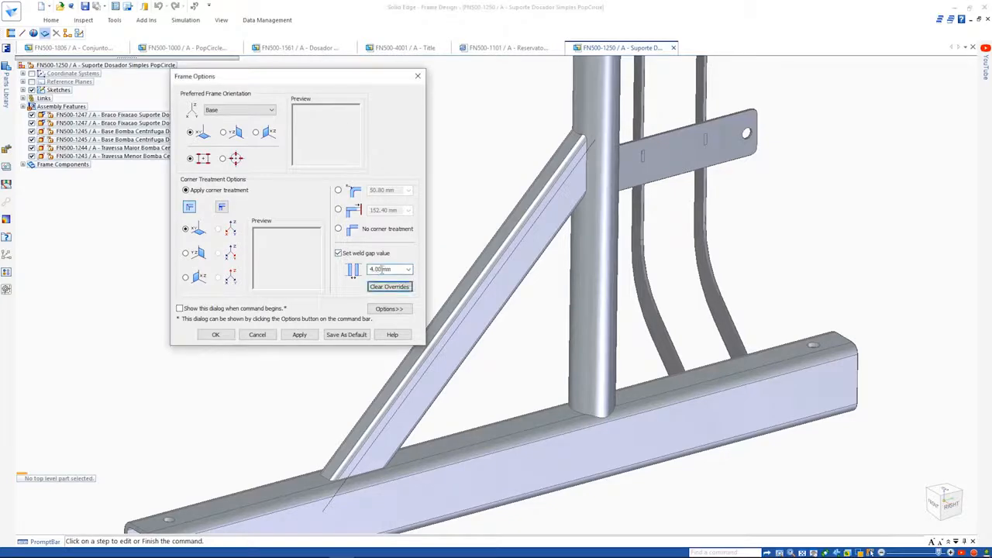
pyautogui.click(216, 334)
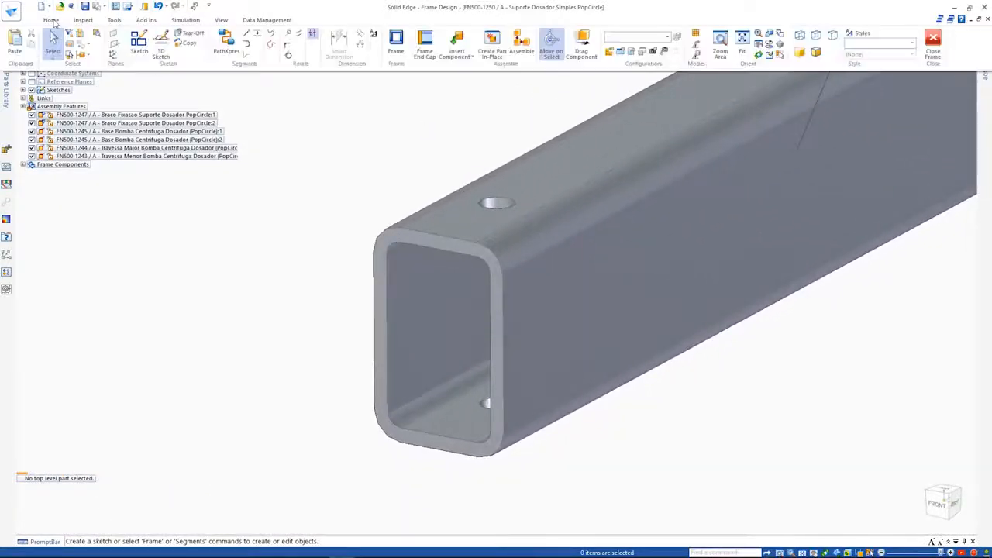
# Add 2 mm outward end caps in ABS Plastic, high impact, to both ends of the base beam, based on the frame cross-section.
pyautogui.click(422, 54)
pyautogui.write('2')
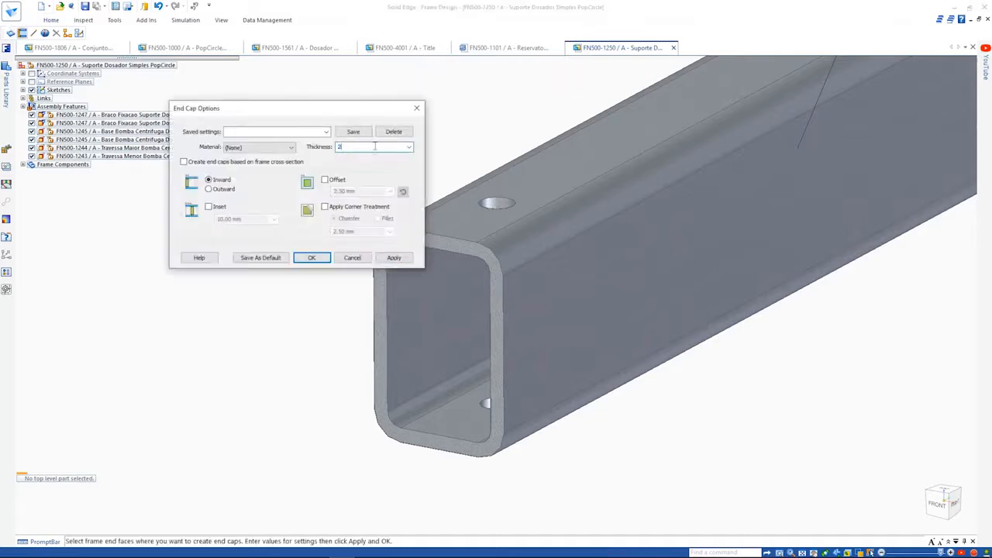
pyautogui.click(290, 148)
pyautogui.click(283, 192)
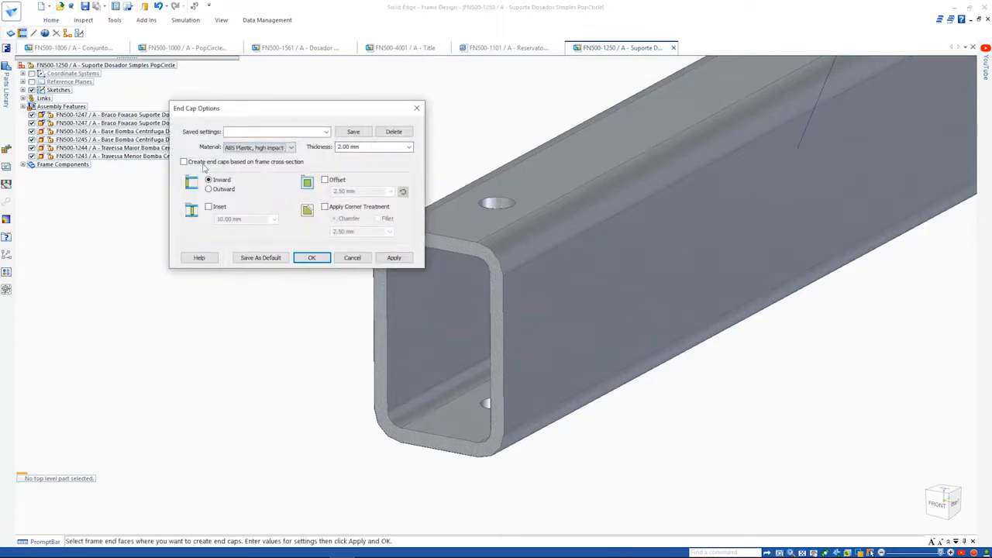
pyautogui.click(379, 292)
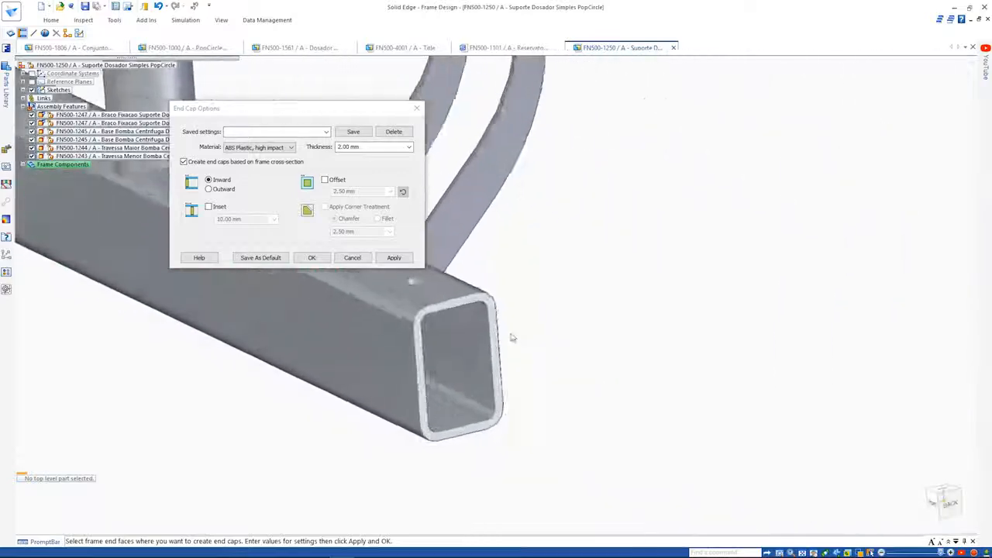
pyautogui.moveTo(512, 338); pyautogui.dragTo(667, 333, button='middle')
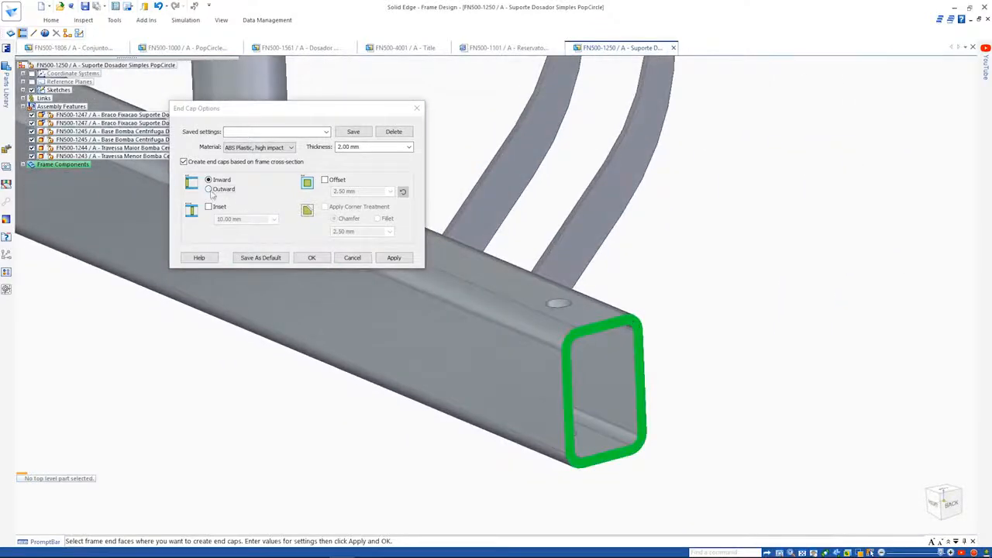
pyautogui.click(311, 258)
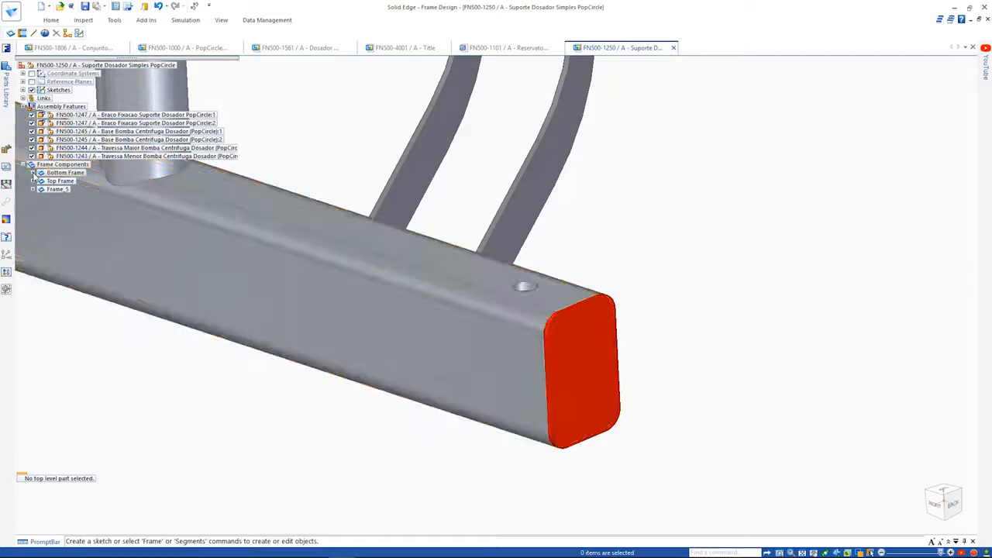
# Edit the base beam's end caps to sit inward with an inset, and leave frame editing.
pyautogui.click(42, 190)
pyautogui.click(103, 198)
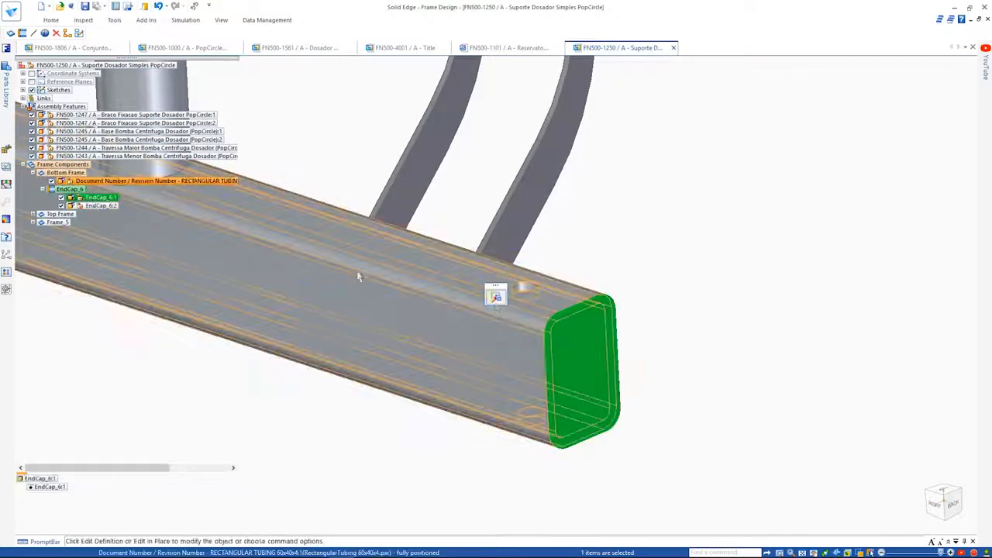
pyautogui.click(496, 294)
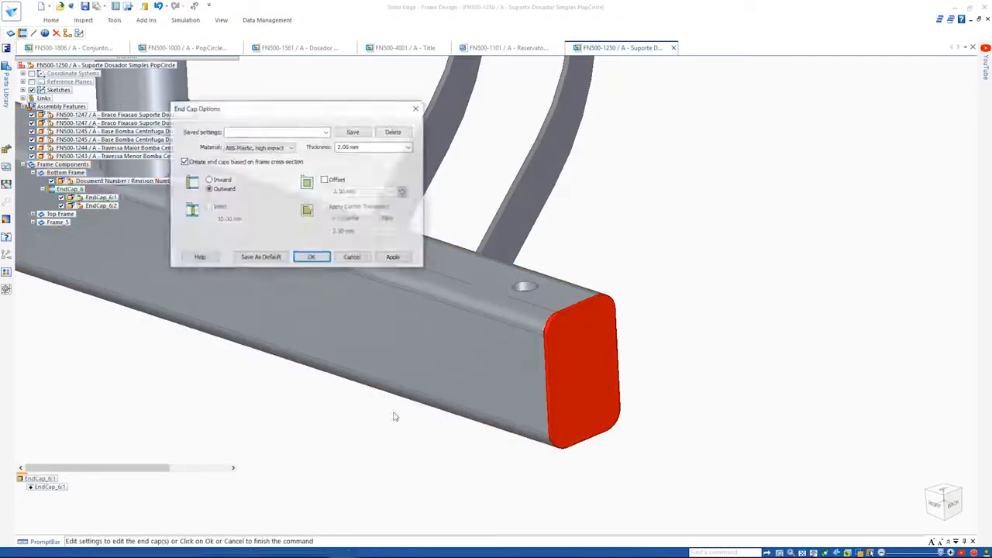
pyautogui.click(390, 259)
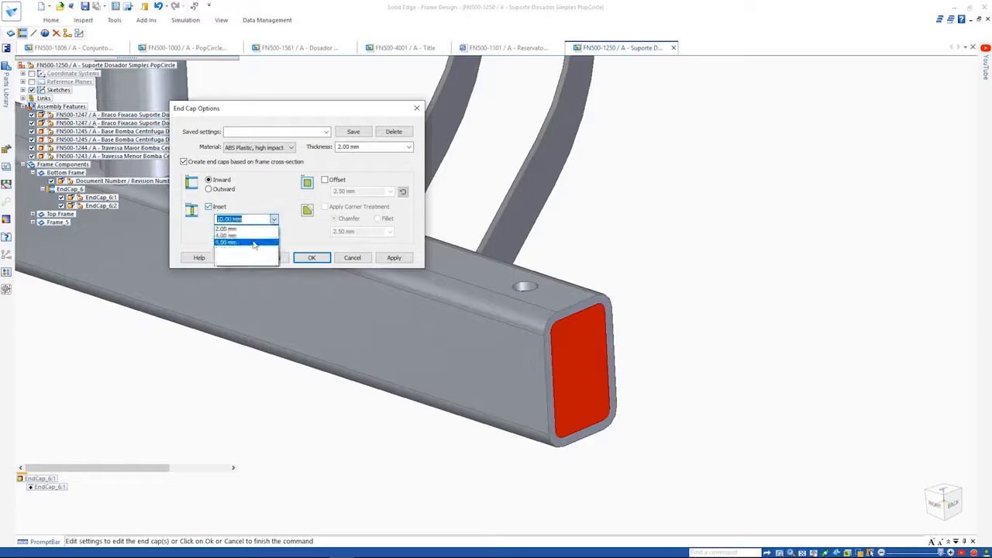
pyautogui.moveTo(589, 478); pyautogui.dragTo(704, 472, button='middle')
pyautogui.moveTo(695, 459); pyautogui.dragTo(672, 435, button='right')
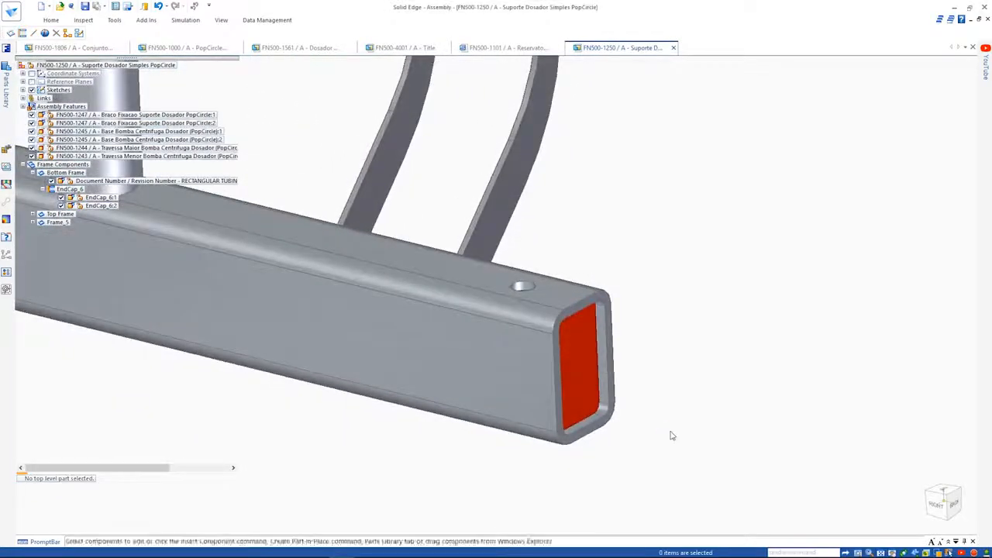
# Insert components from 3Dfind.it, search the catalogue for castor wheel, and open the JW Winco LMDA-TPA twin wheel swivel castor.
pyautogui.click(50, 20)
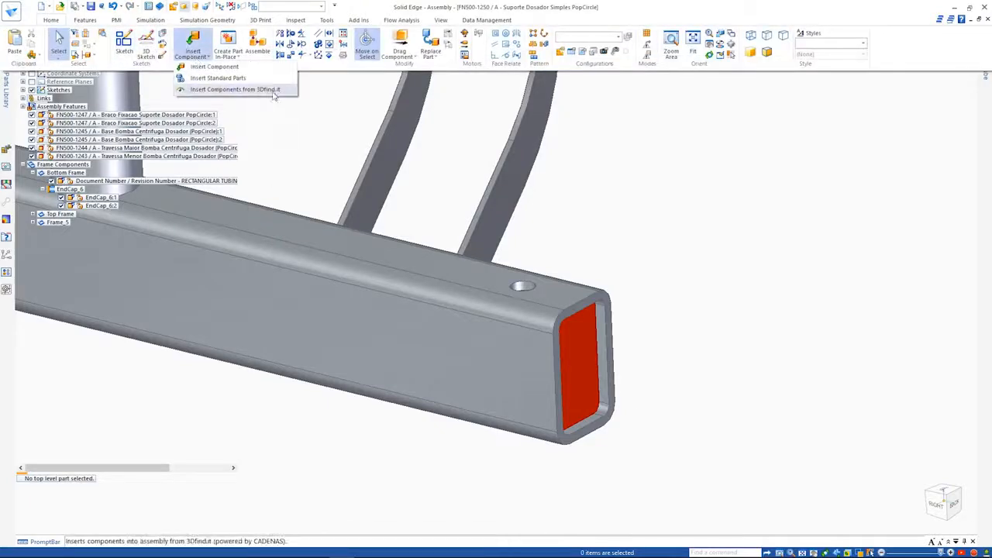
pyautogui.click(271, 90)
pyautogui.write('castor wheel')
pyautogui.press('Return')
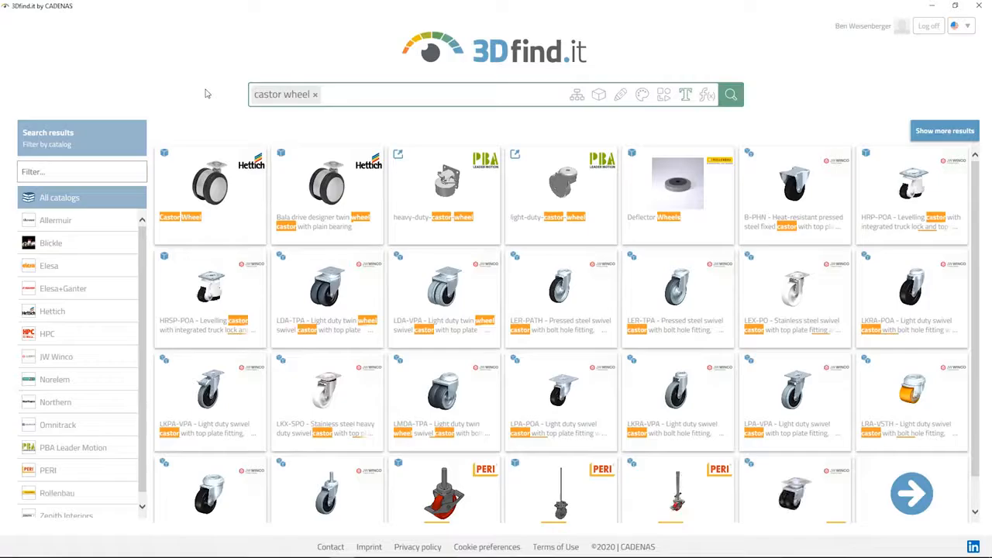
pyautogui.click(453, 397)
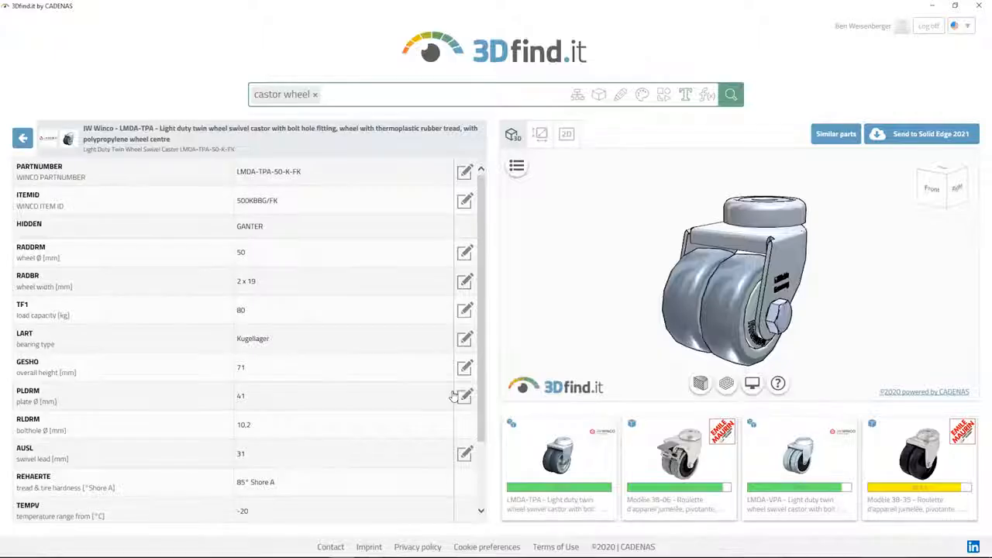
# Refine the catalogue search with lra-vpa and open the JW Winco LRA-VPA swivel castor with bolt hole fitting.
pyautogui.click(367, 97)
pyautogui.write('lra-vpa')
pyautogui.press('Return')
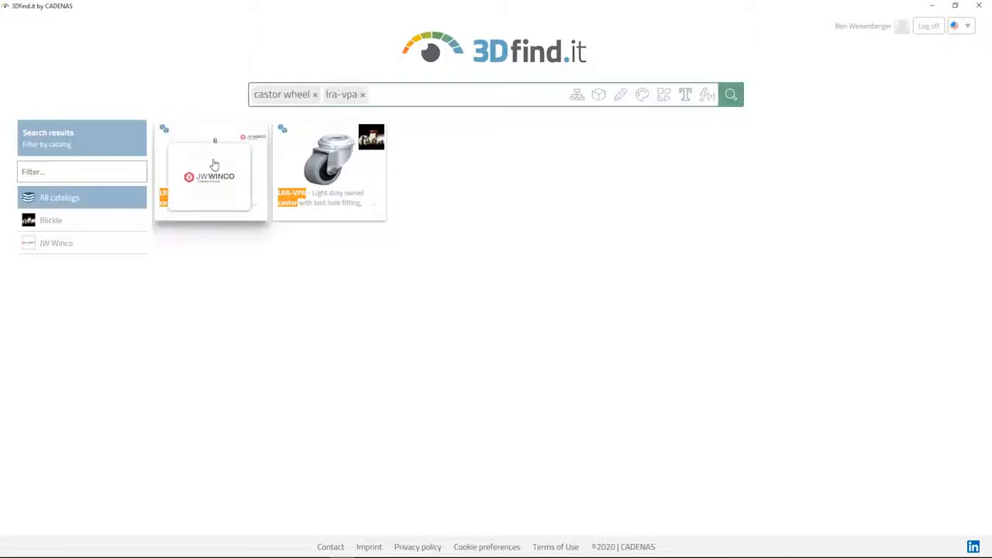
pyautogui.click(214, 164)
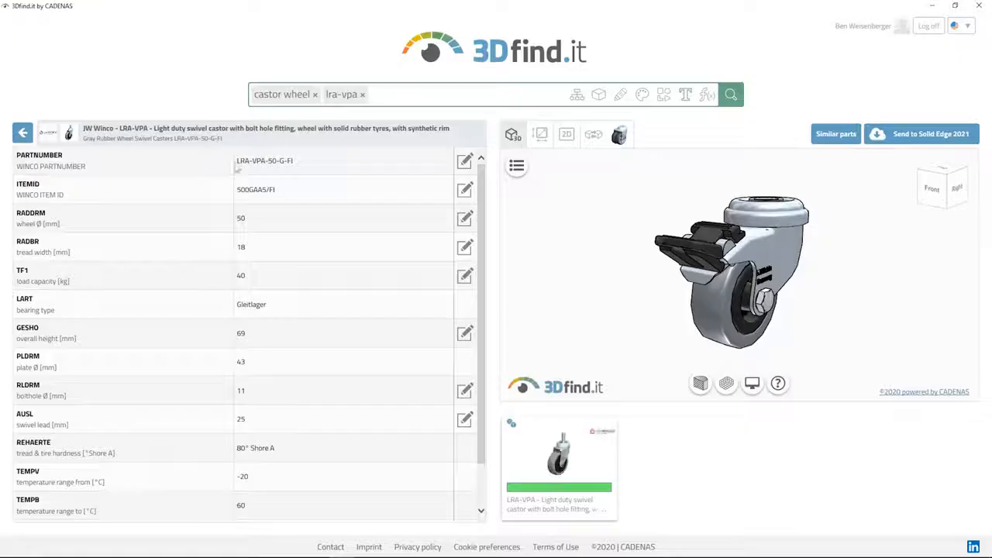
pyautogui.moveTo(585, 272); pyautogui.dragTo(616, 338)
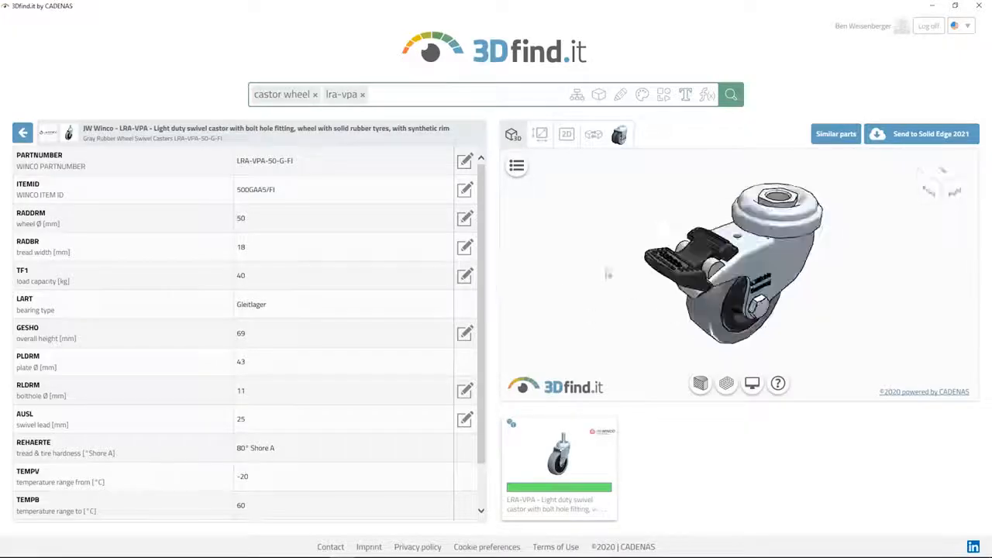
# Compare the LMDA-TPA and LRA-VPA castors in 3D, and send the LRA-VPA-50-G-FI model to Solid Edge 2021.
pyautogui.click(594, 135)
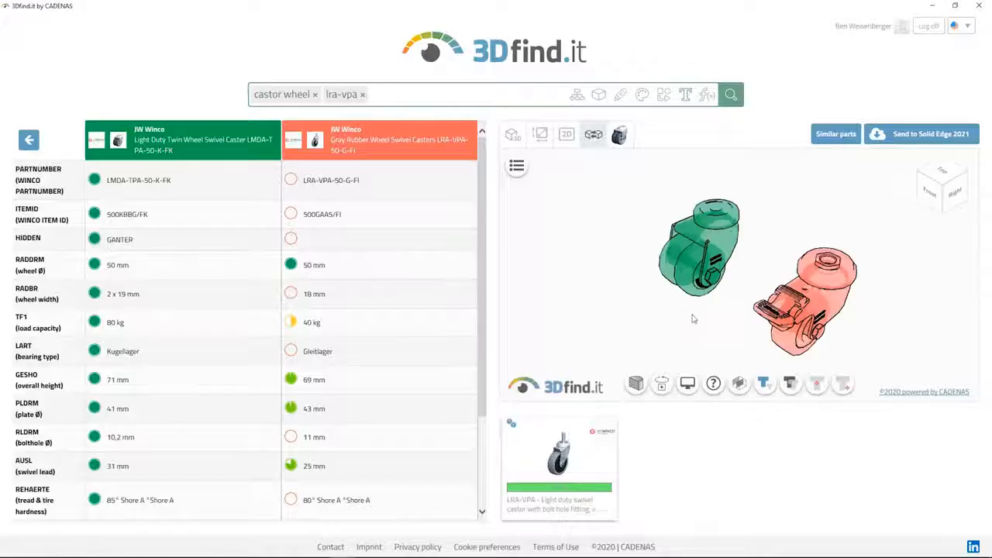
pyautogui.moveTo(691, 317)
pyautogui.mouseDown()
pyautogui.moveTo(635, 306)
pyautogui.moveTo(686, 318)
pyautogui.mouseUp()
pyautogui.click(791, 386)
pyautogui.moveTo(763, 326); pyautogui.dragTo(783, 318)
pyautogui.click(764, 384)
pyautogui.click(911, 139)
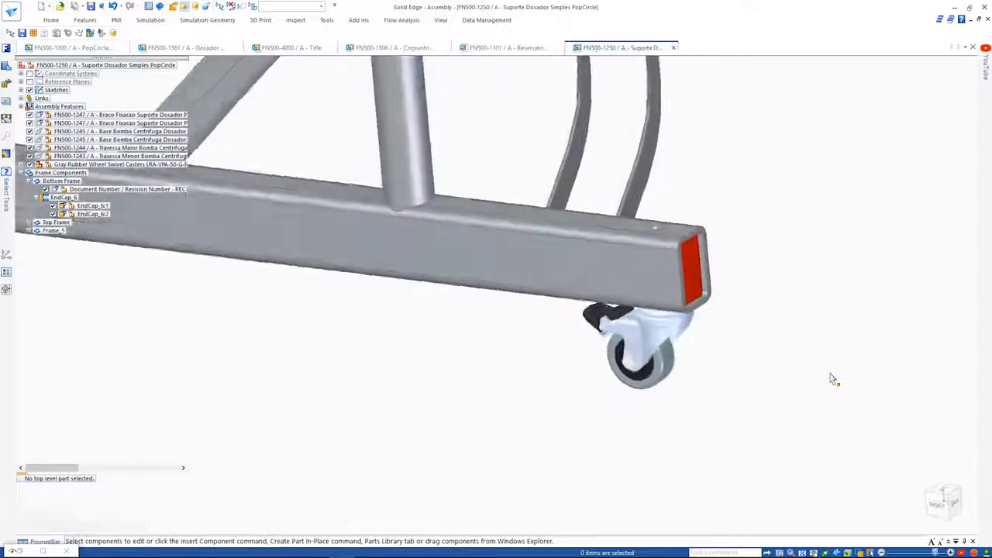
# Copy the swivel castor from one end of the base beam to the mounting hole at the opposite end.
pyautogui.keyDown('ctrl'); pyautogui.click(632, 236); pyautogui.keyUp('ctrl')
pyautogui.scroll(-4, 613, 253)
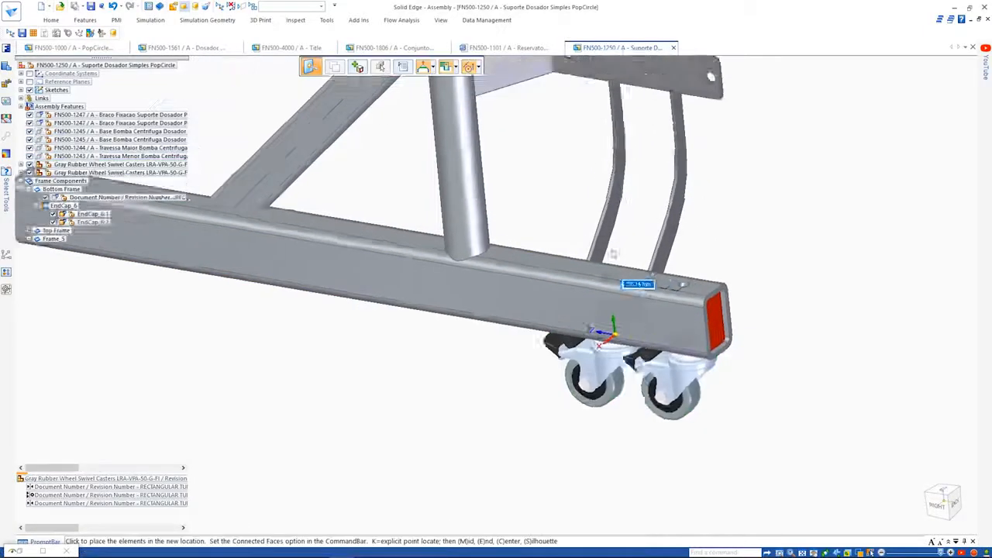
pyautogui.click(317, 244)
pyautogui.click(350, 282)
pyautogui.rightClick(353, 285)
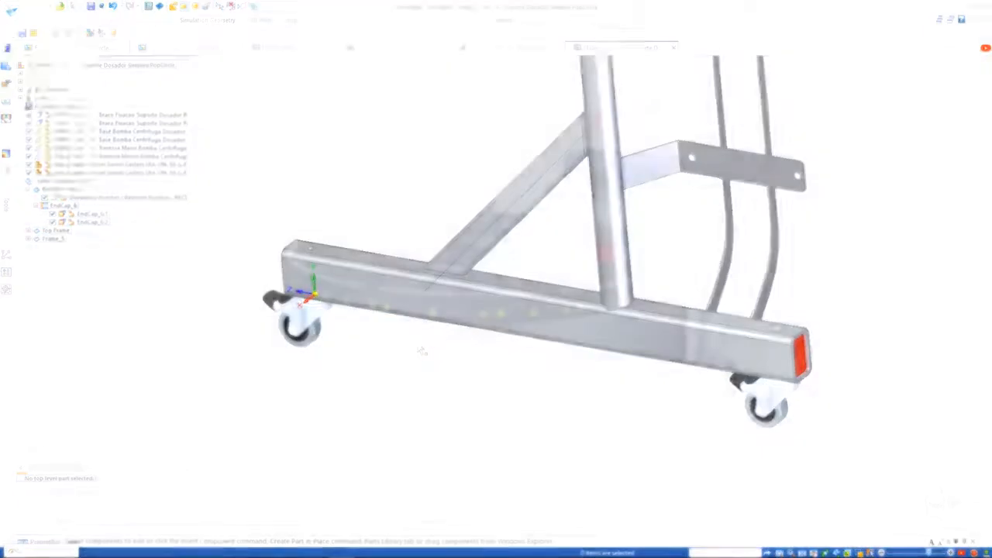